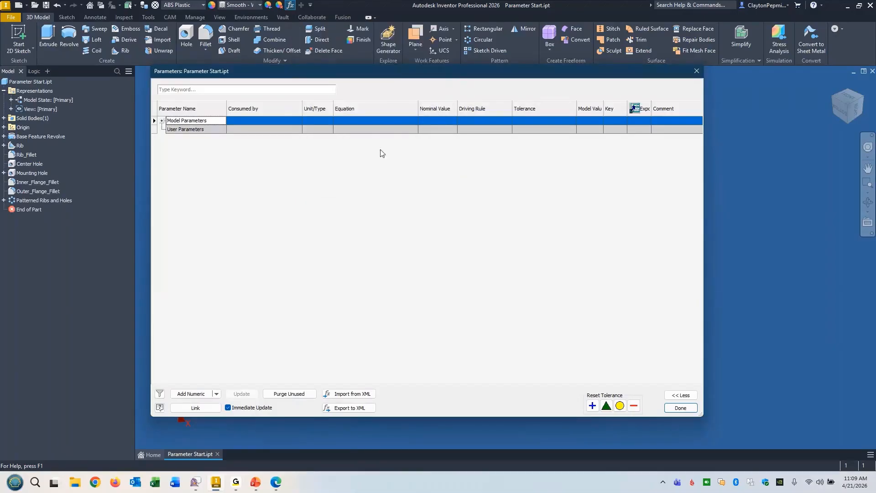
Examine the part's full list of model parameters and close the parameter table.
left_click_drag(388, 77, 403, 91)
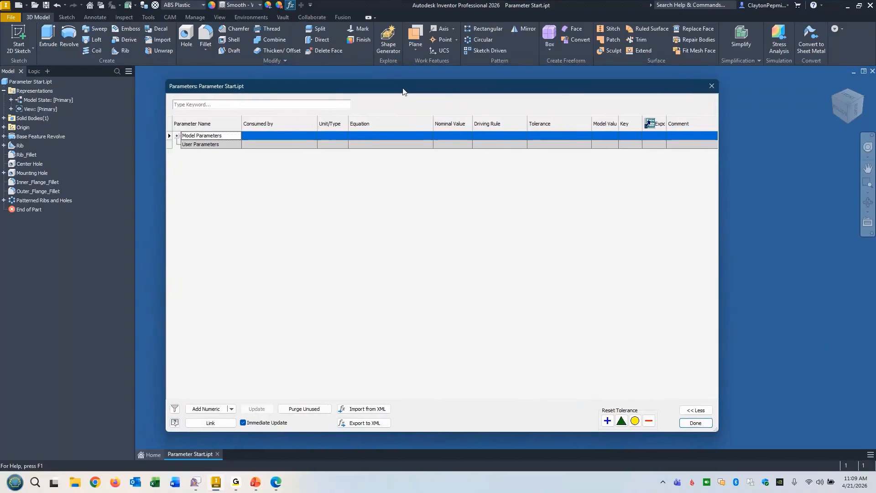
left_click(177, 136)
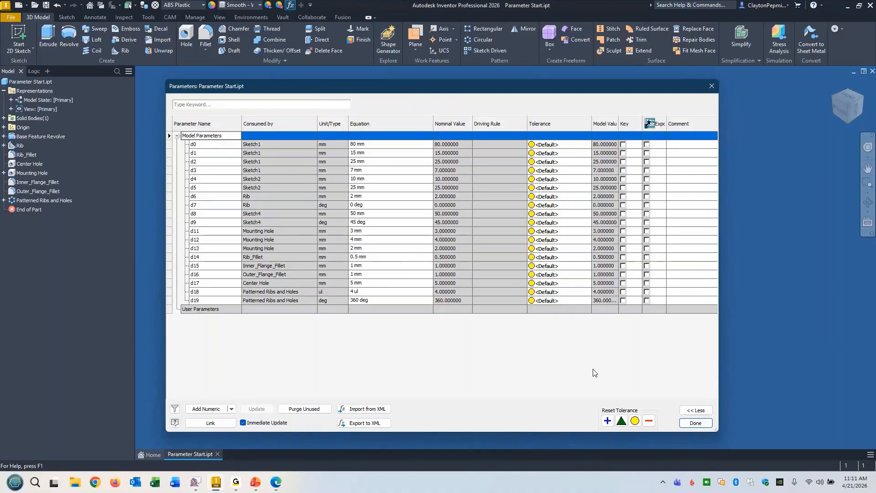
left_click(695, 423)
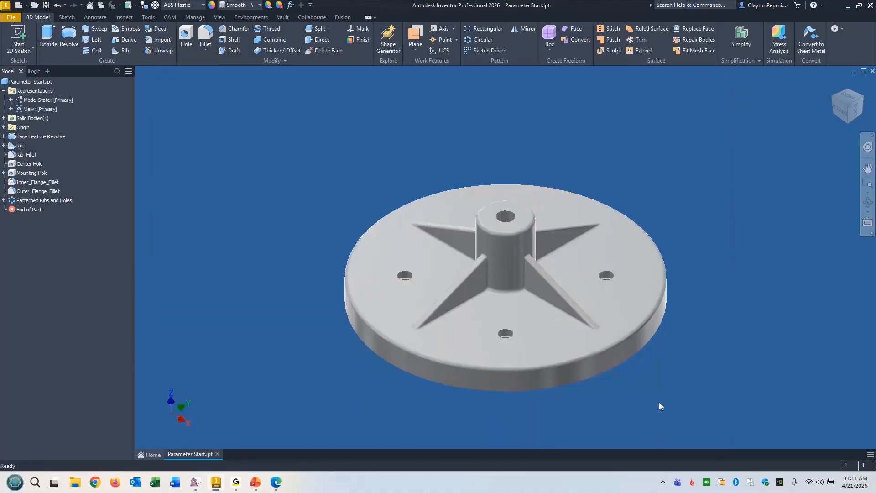
Open the sketch of Base Feature Revolve for editing and view it straight on.
middle_click_drag(661, 399, 621, 338)
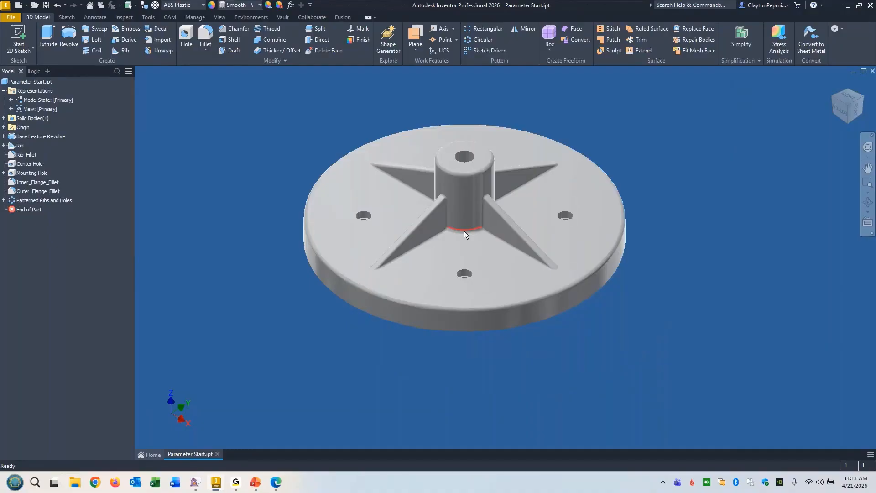
left_click(3, 136)
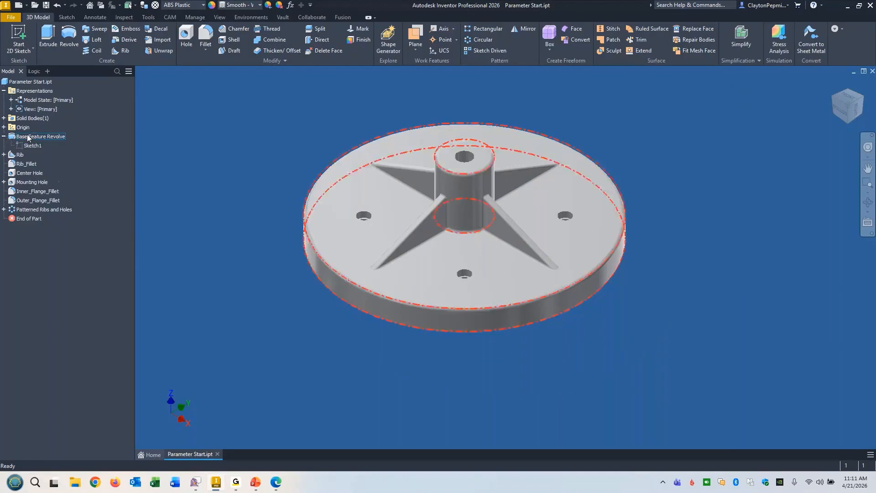
left_click(23, 137)
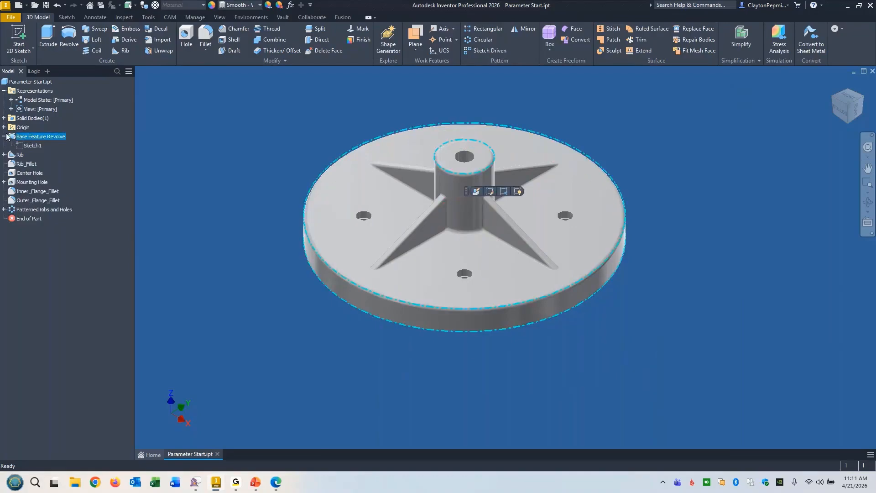
left_click(4, 136)
right_click(21, 135)
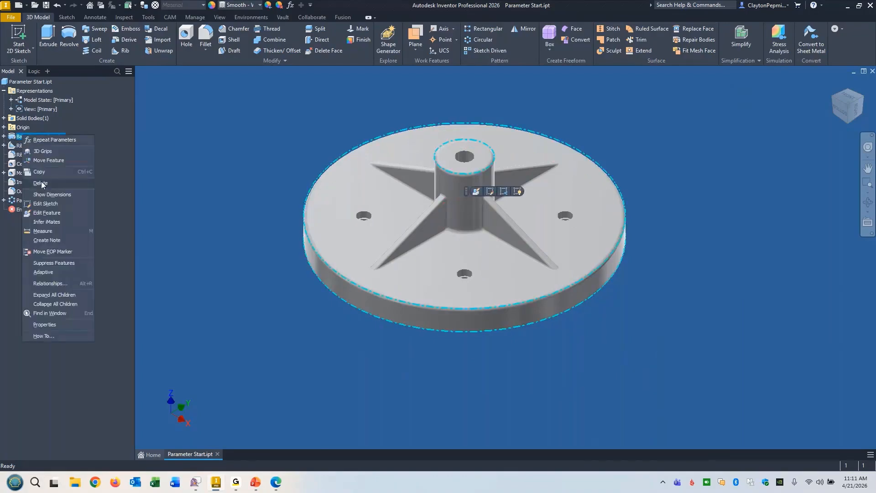
left_click(43, 205)
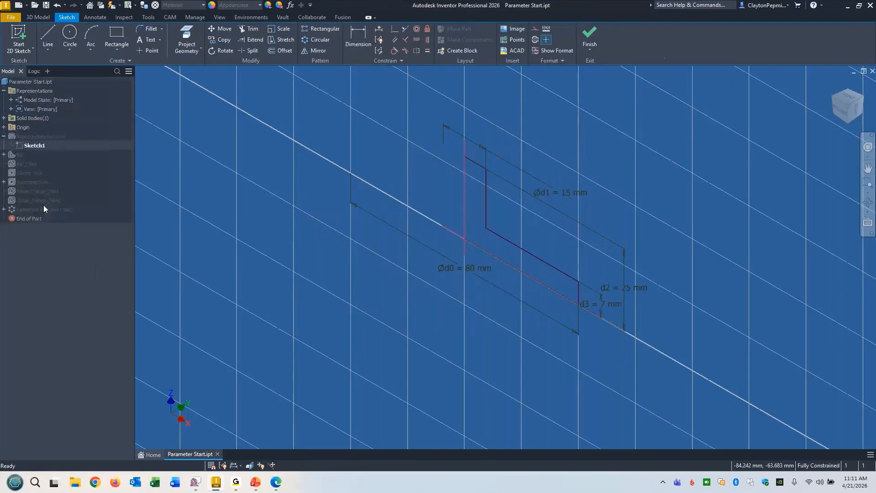
left_click(841, 114)
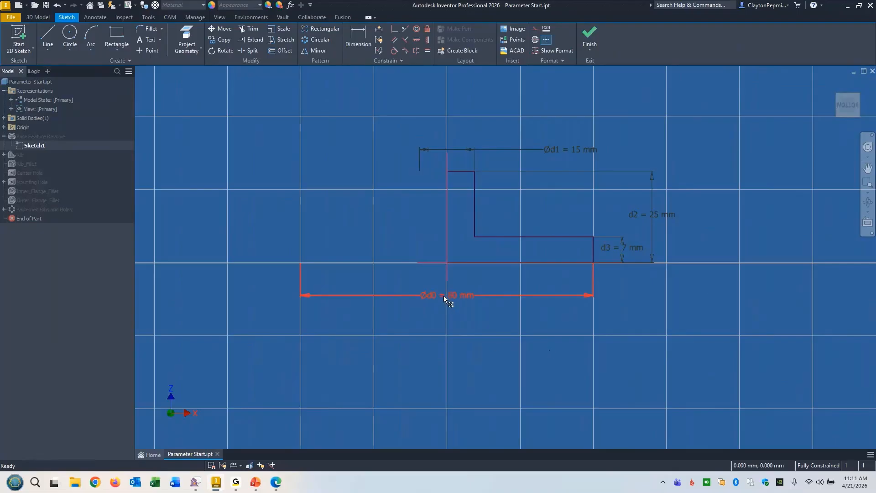
Rename the flange's overall diameter dimension in the base sketch to Flange_Dia.
double_click(456, 297)
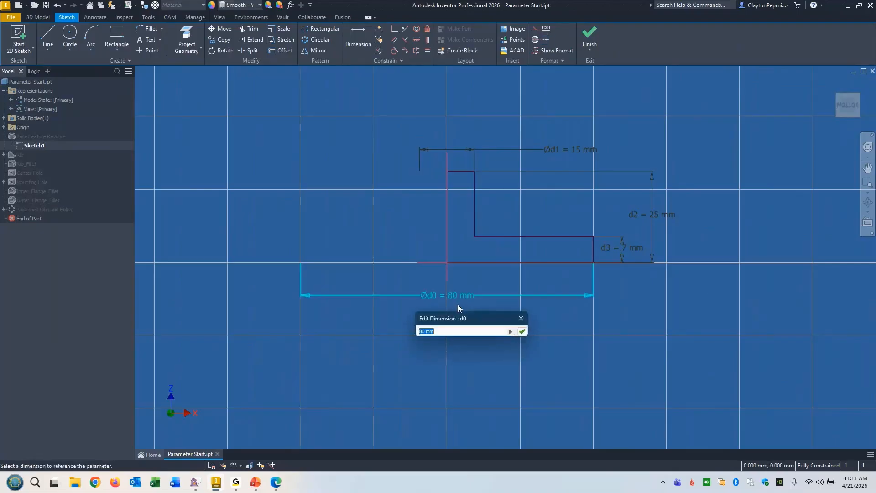
key("Home")
type("Flange_dia")
key("BackSpace")
type("Dia=")
left_click(523, 331)
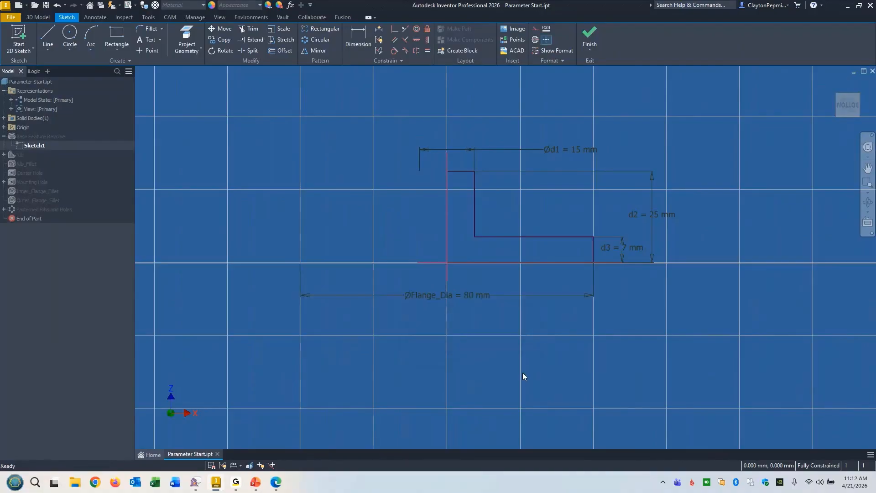
Rename the hub's diameter dimension in the base sketch to Hub_Dia.
double_click(548, 153)
left_click(511, 187)
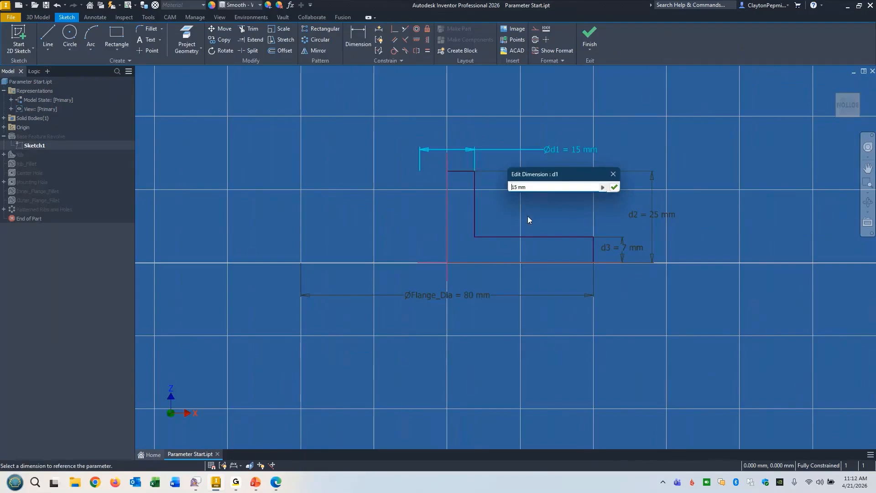
type("Hub_Dia =")
key("Return")
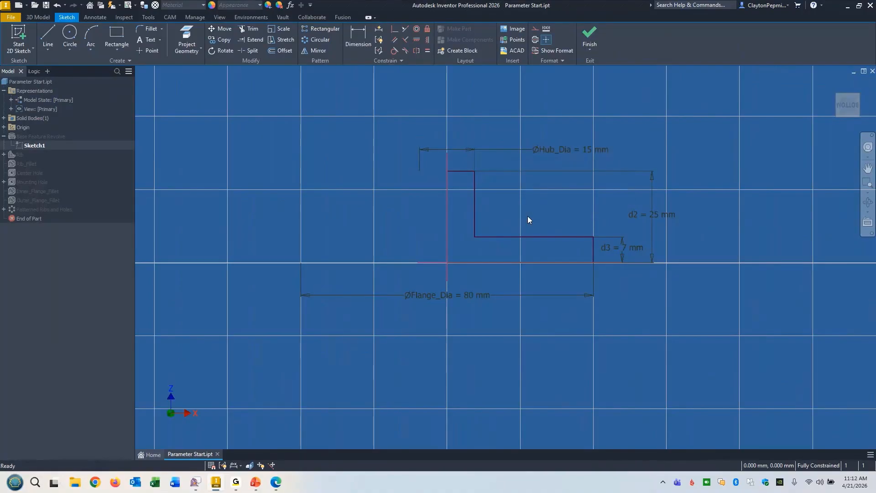
Check the names of the flange and hub diameter dimensions and finish the base sketch.
double_click(442, 295)
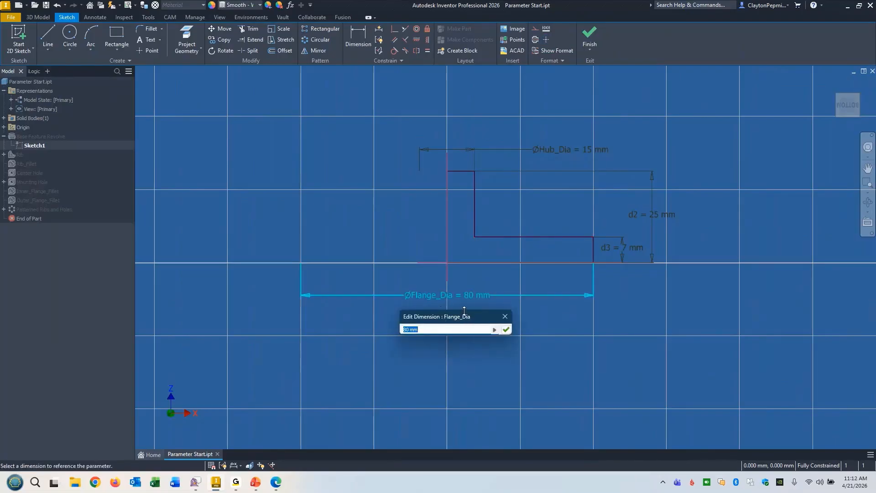
left_click(506, 329)
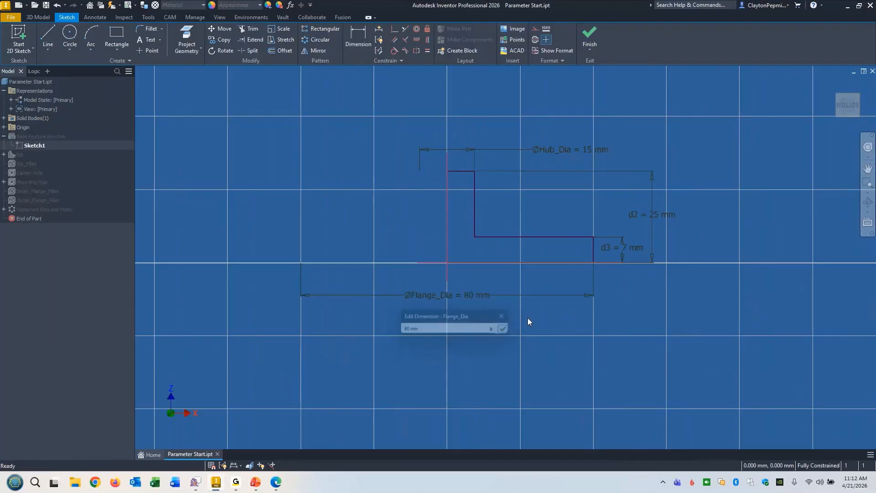
double_click(557, 151)
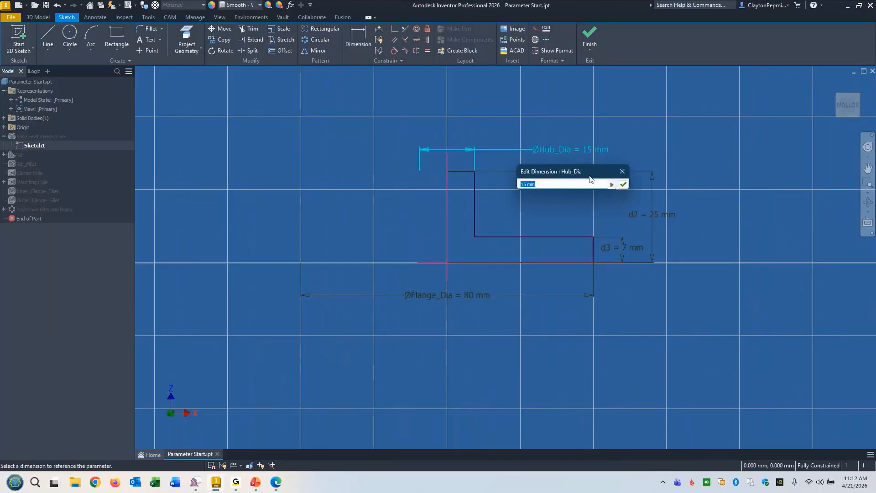
left_click(622, 185)
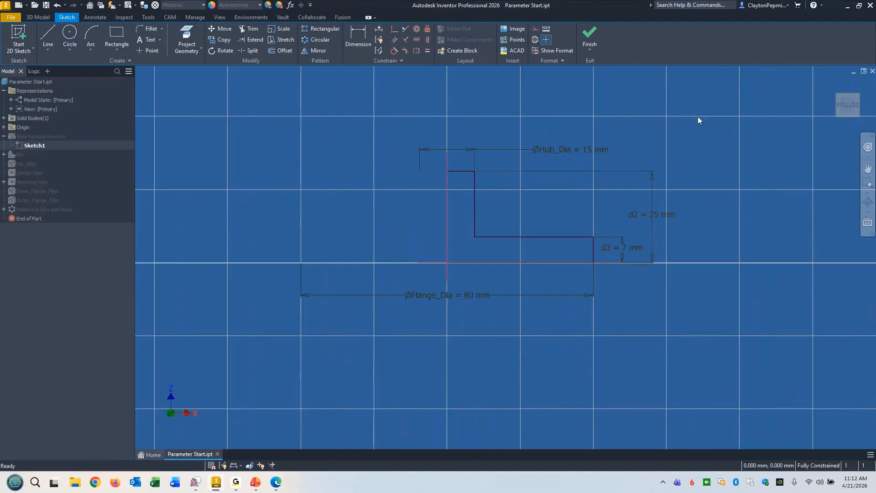
left_click(589, 37)
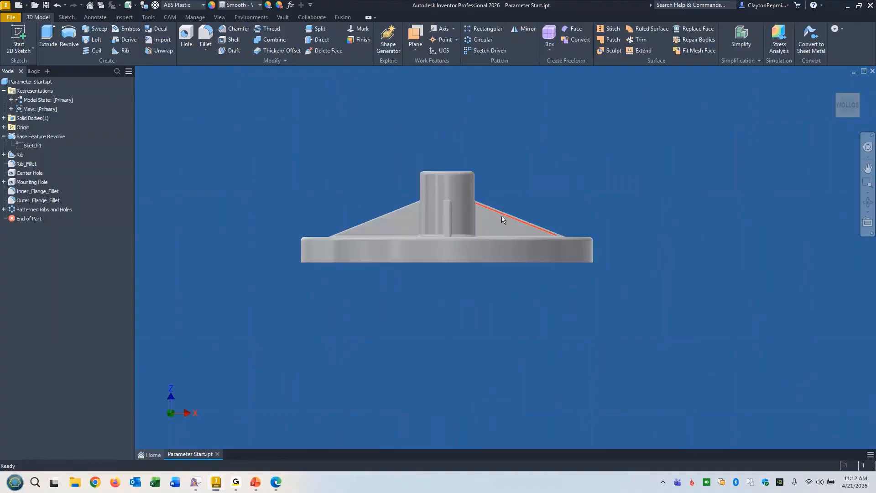
Rename the vertical dimension in the Rib feature's sketch to Rib_Height.
right_click(13, 155)
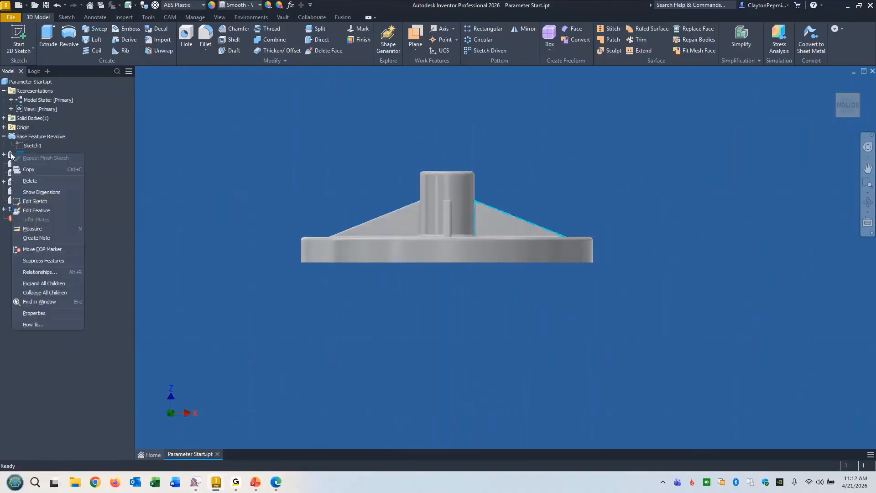
left_click(40, 201)
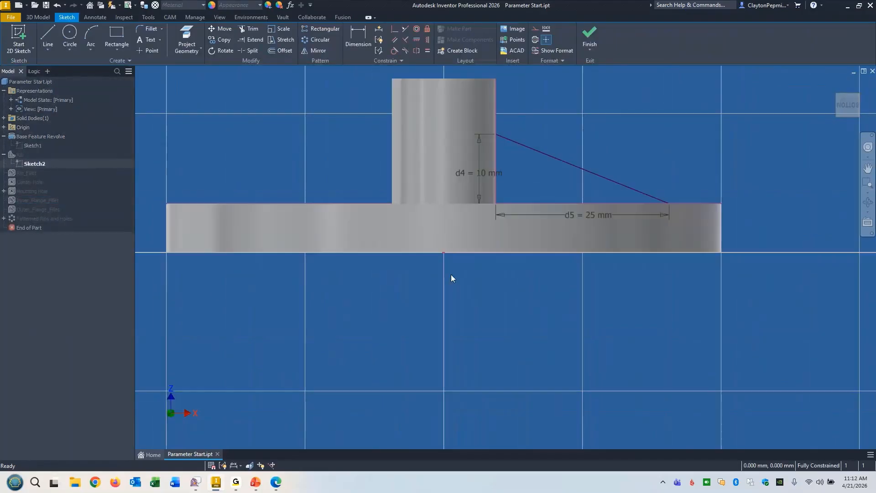
double_click(478, 172)
left_click(442, 206)
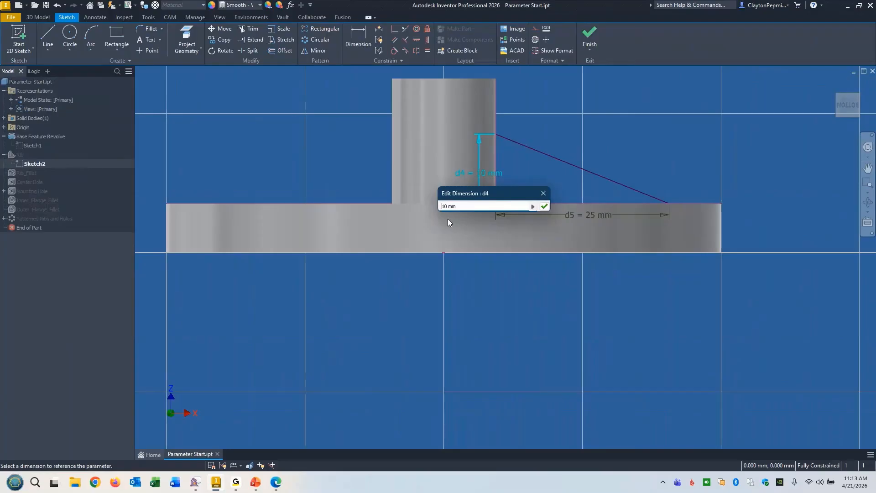
type("Rib_Height=")
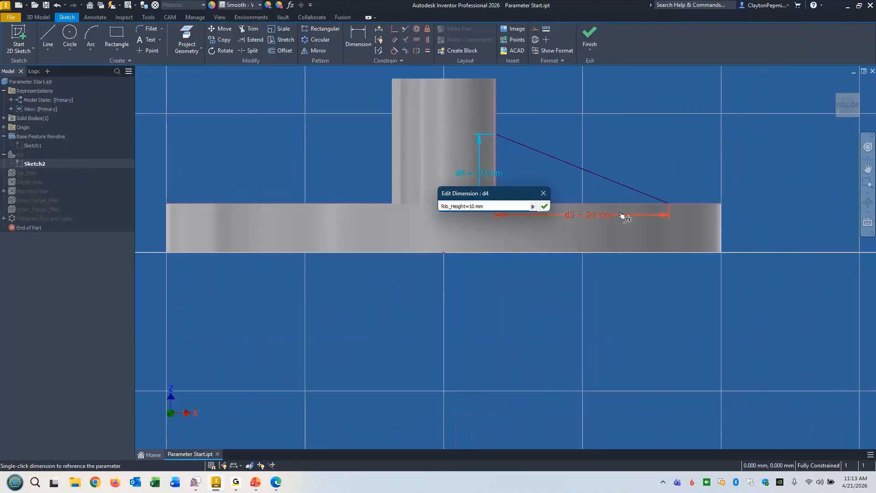
key("Return")
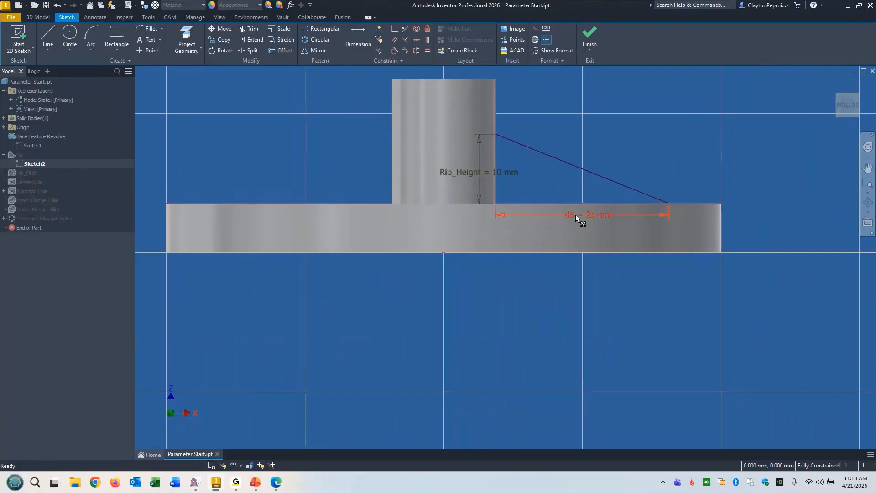
Rename the horizontal dimension in the rib sketch to Rib_Length, finish the sketch and return to the home view.
double_click(573, 215)
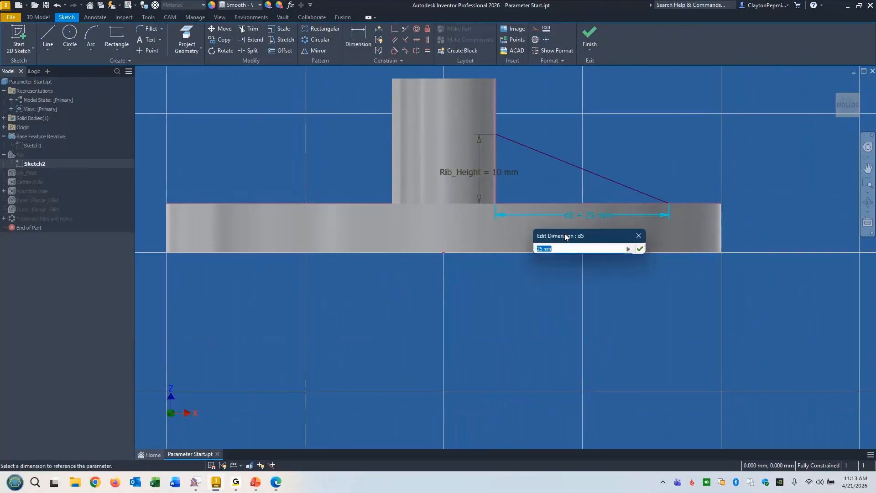
left_click(547, 247)
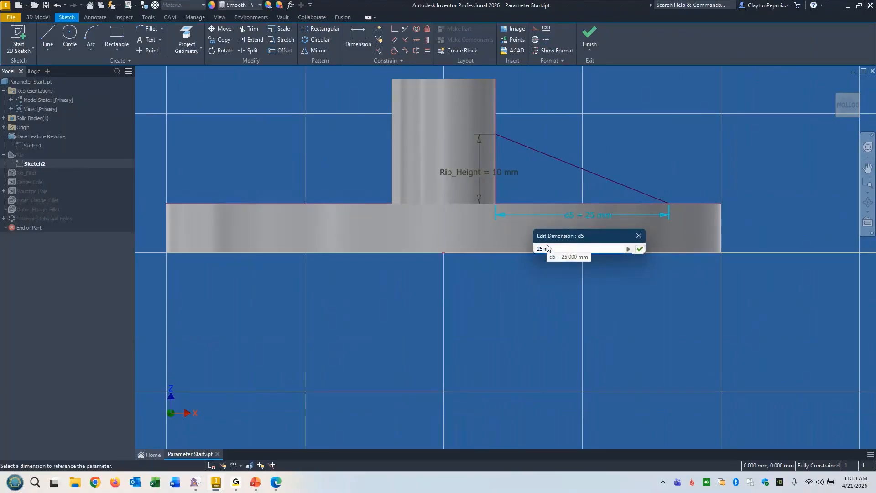
type("Rib_He")
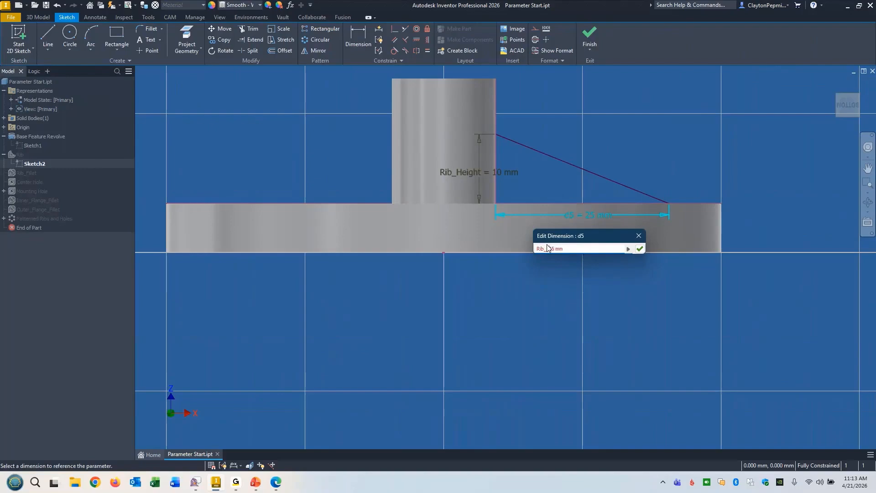
type("ngth=")
left_click(639, 249)
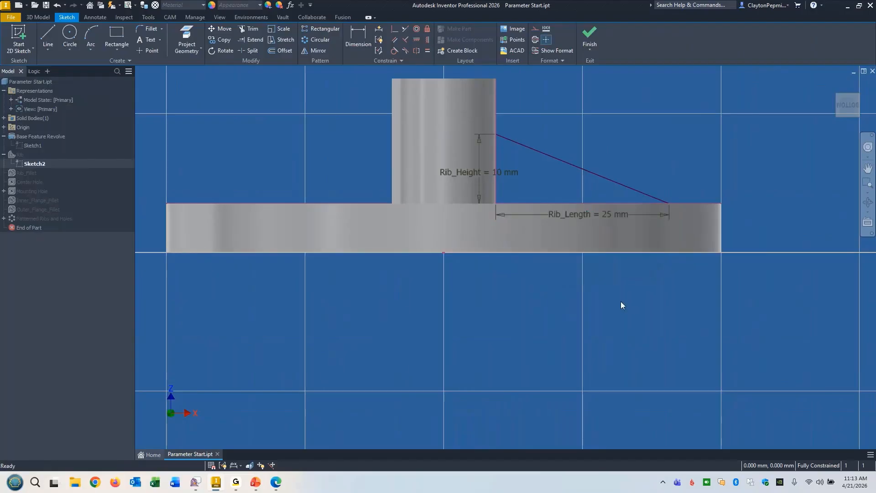
left_click(590, 36)
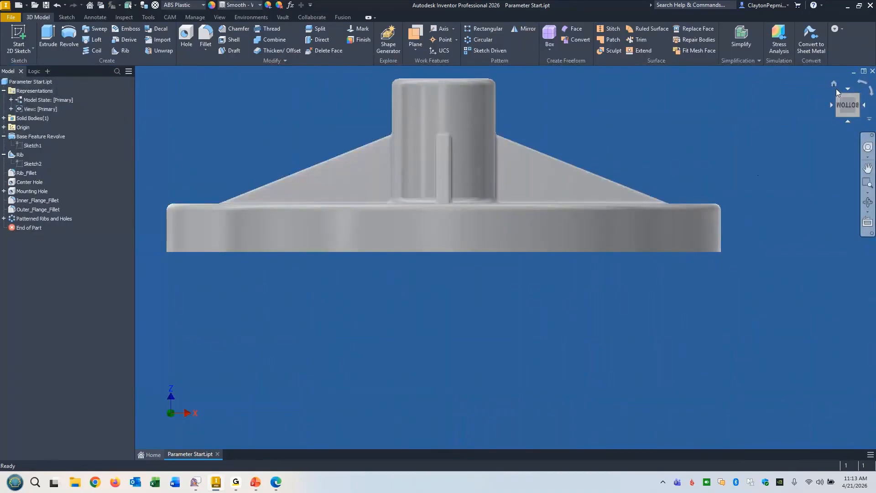
left_click(835, 85)
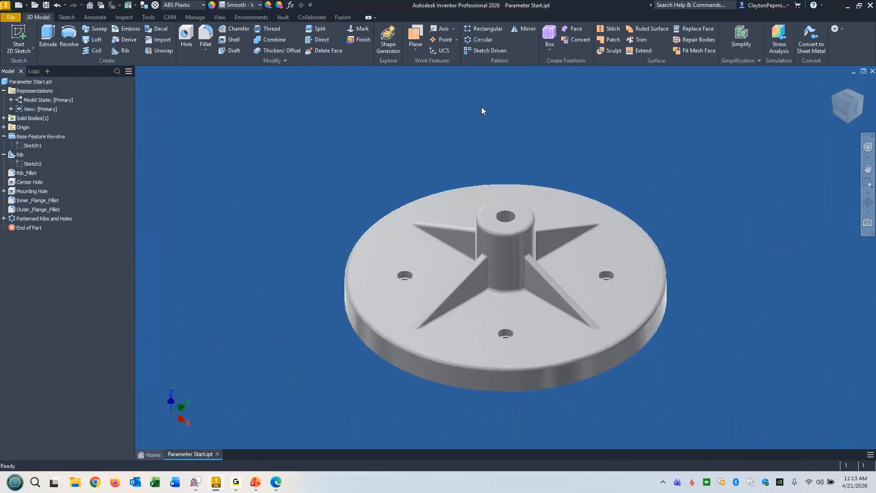
Review the parameter table filtered to renamed parameters only, and restore the list to all parameters.
left_click(291, 7)
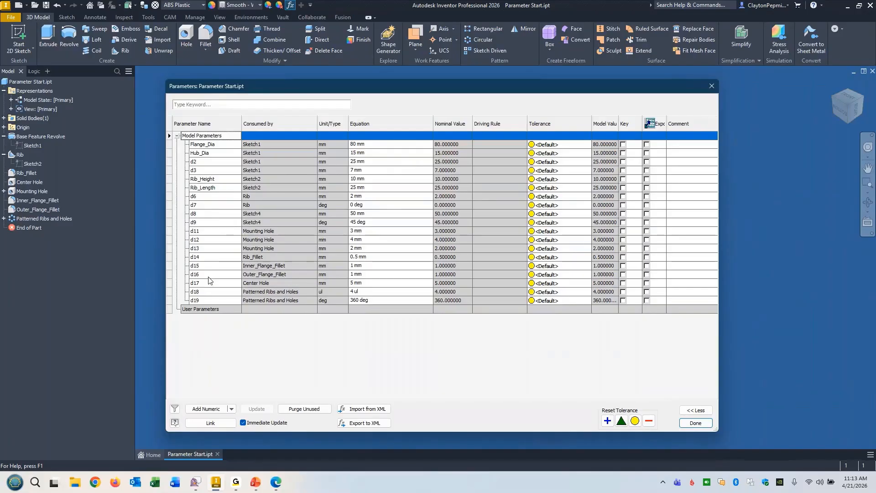
left_click(175, 409)
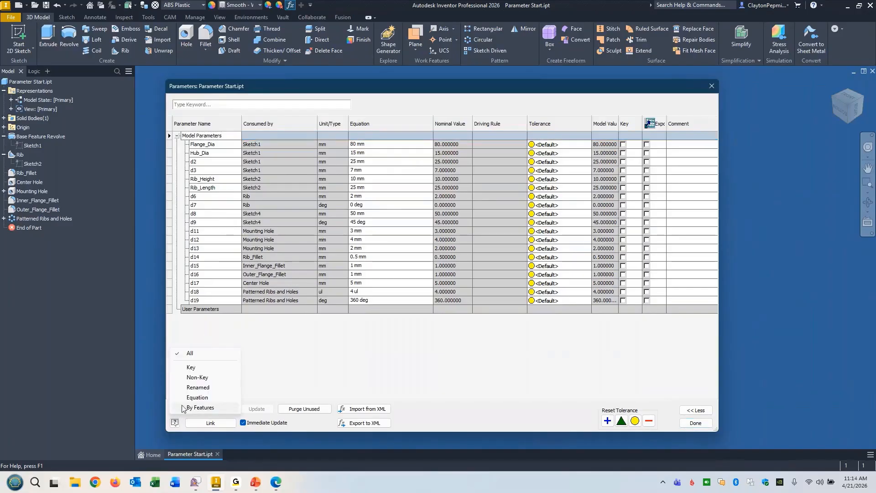
left_click(202, 387)
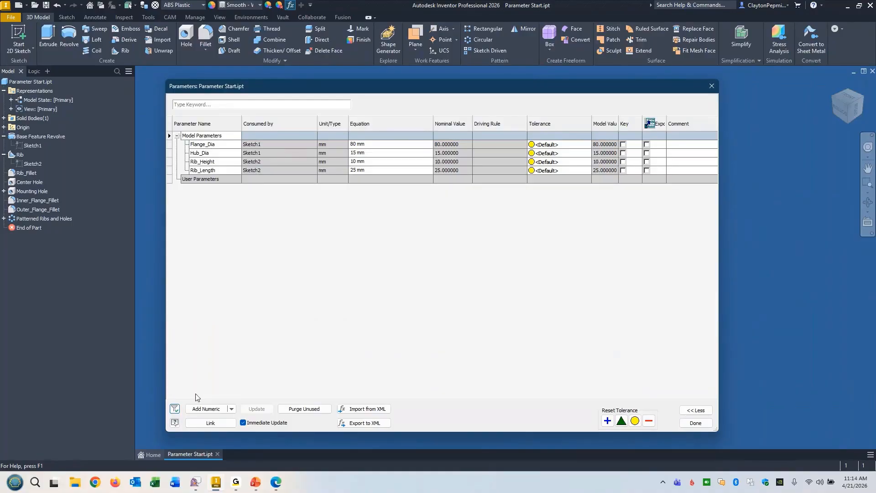
left_click(175, 409)
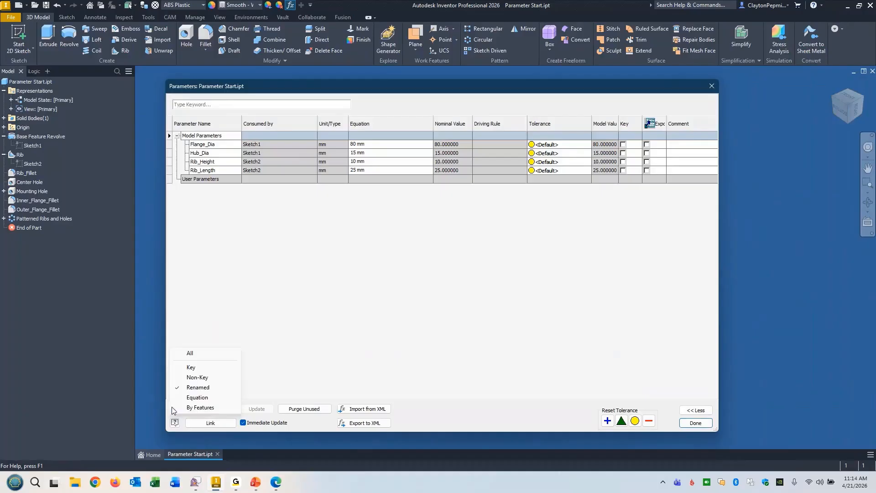
left_click(190, 354)
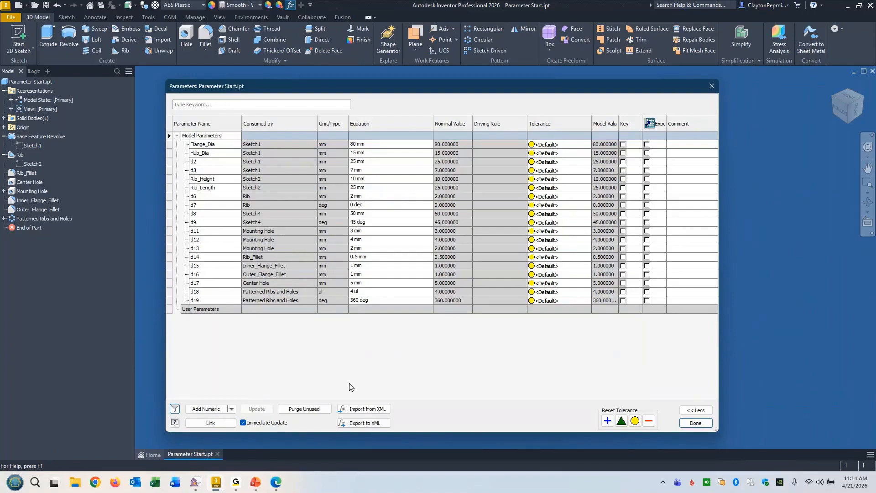
Set the Flange_Dia parameter to 120 mm, close the parameter table and bring the whole part into view.
left_click(356, 145)
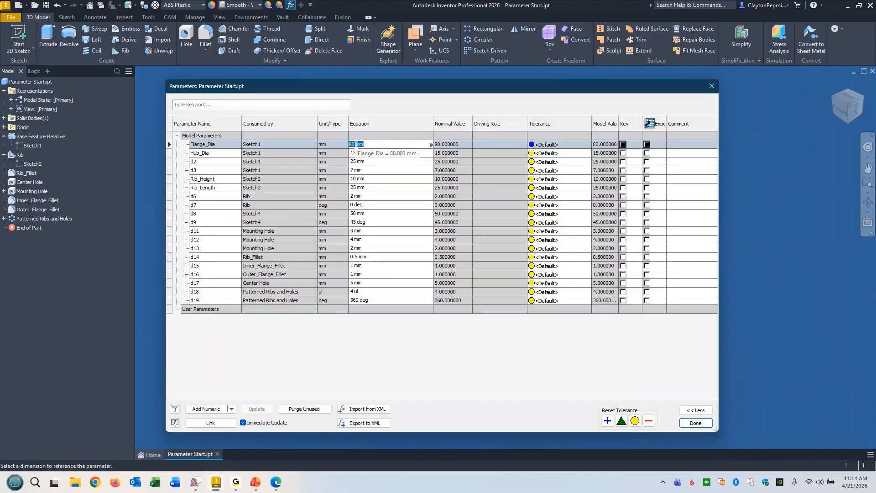
type("120")
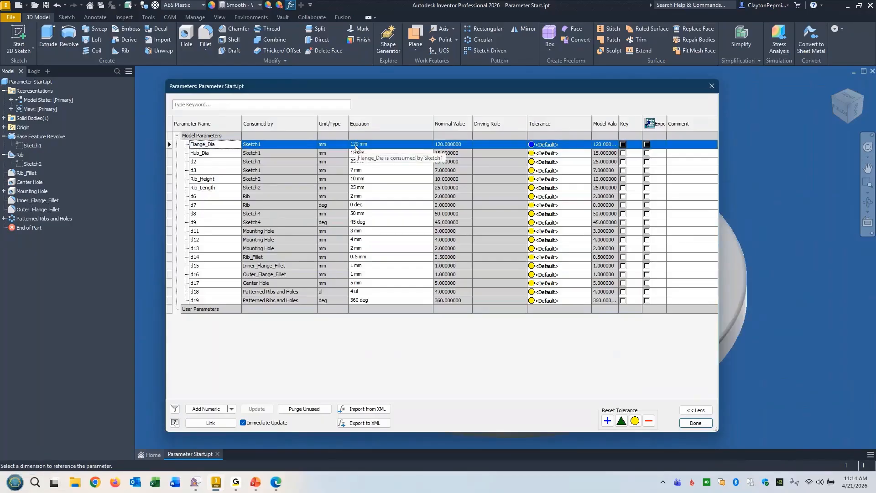
left_click(689, 423)
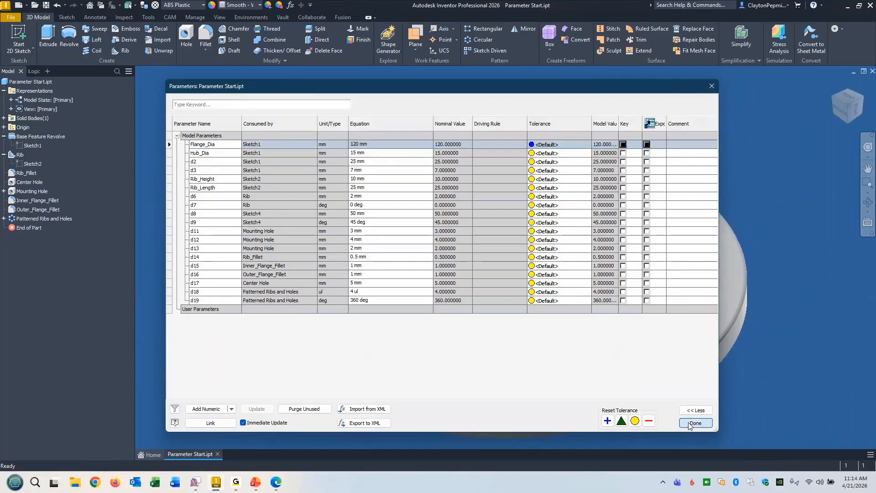
scroll(665, 326, "down", 3)
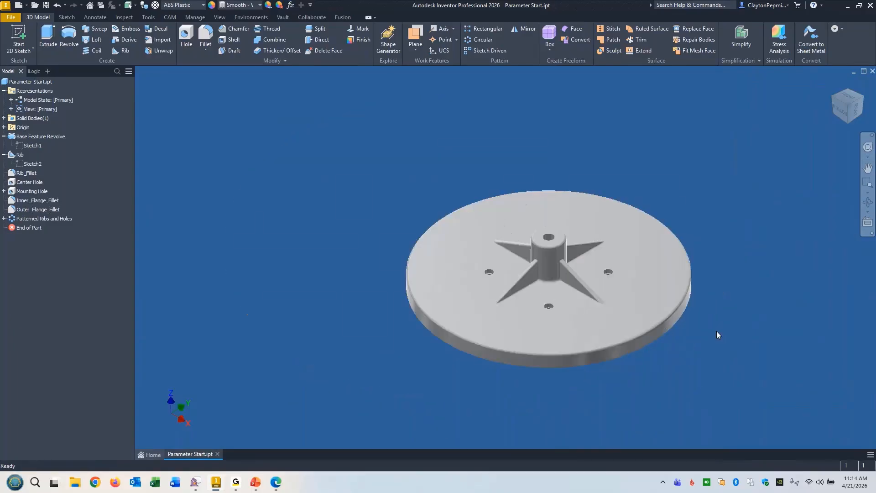
middle_click_drag(716, 332, 638, 306)
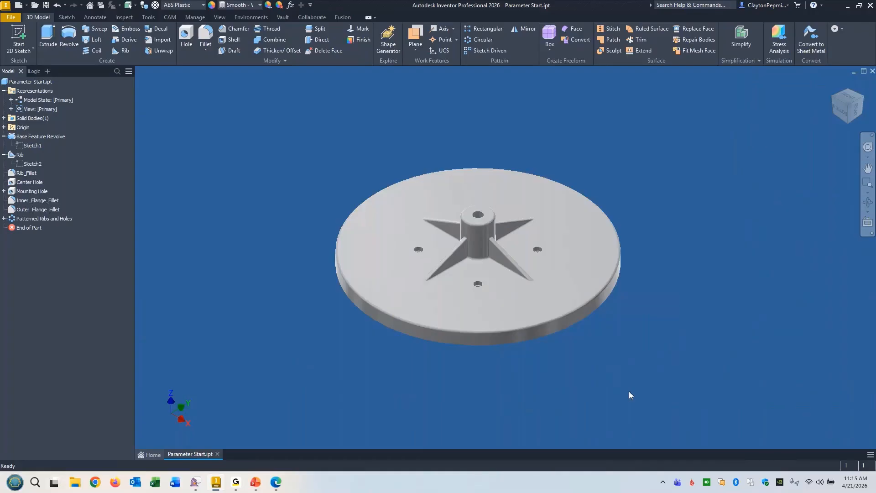
Reopen the parameter table and add a numeric user parameter named Rib_Length_Formula.
left_click(290, 5)
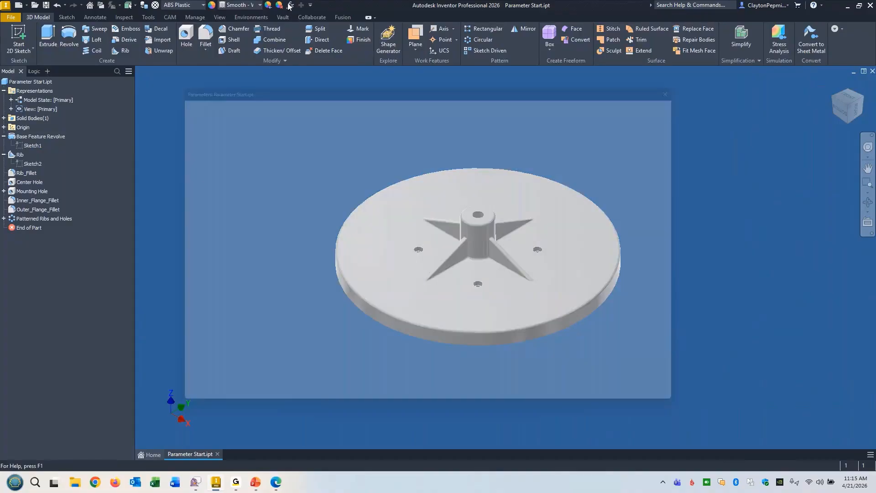
left_click(367, 144)
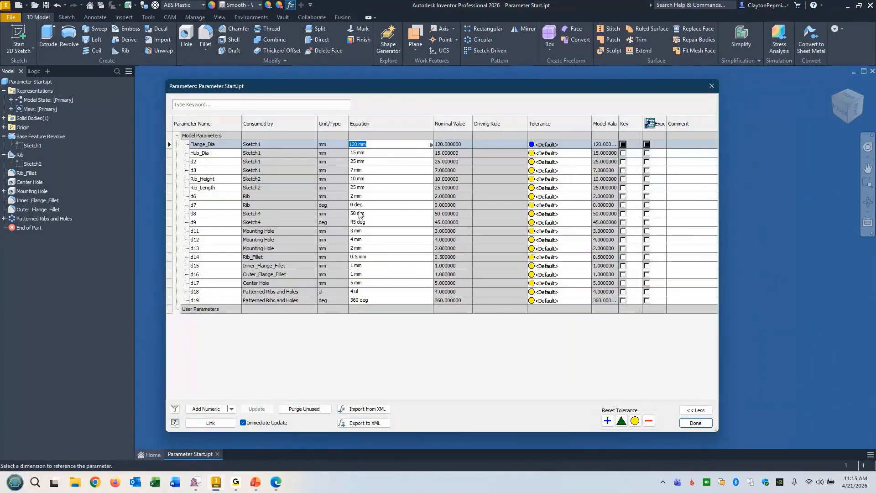
left_click(229, 188)
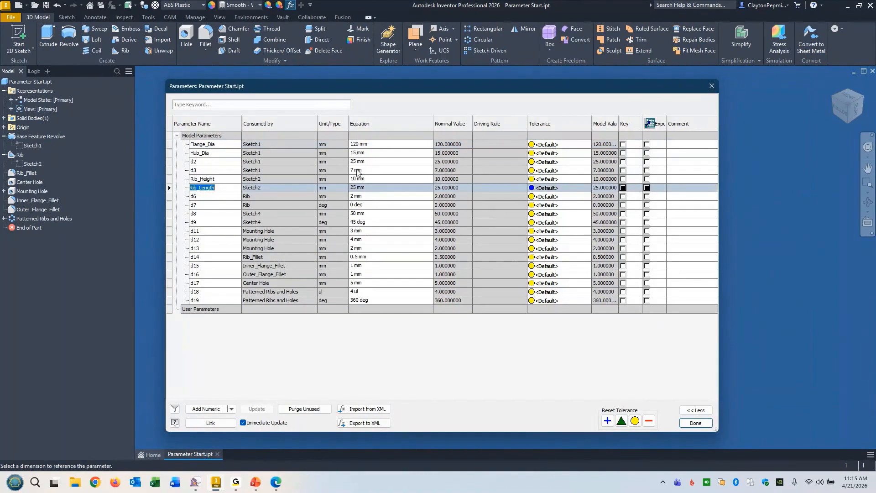
left_click(370, 189)
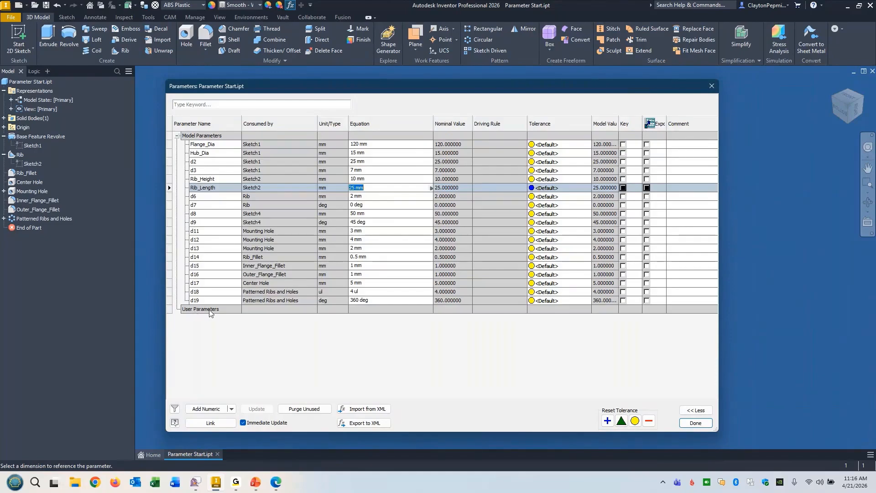
left_click(364, 188)
left_click_drag(371, 192, 329, 188)
left_click(208, 409)
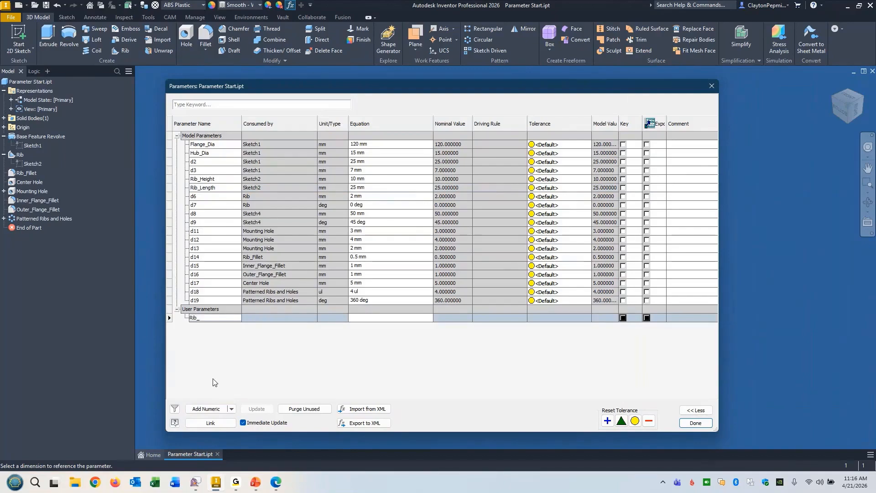
type("Rib_Length_Formula")
Set the equation of Rib_Length_Formula to (Flange_Dia-Hub_Dia)/2*.75.
left_click(359, 318)
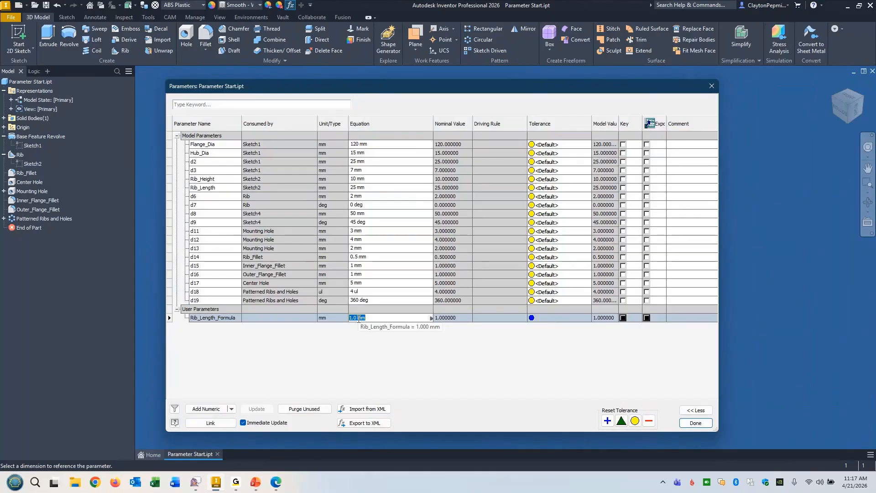
type("(")
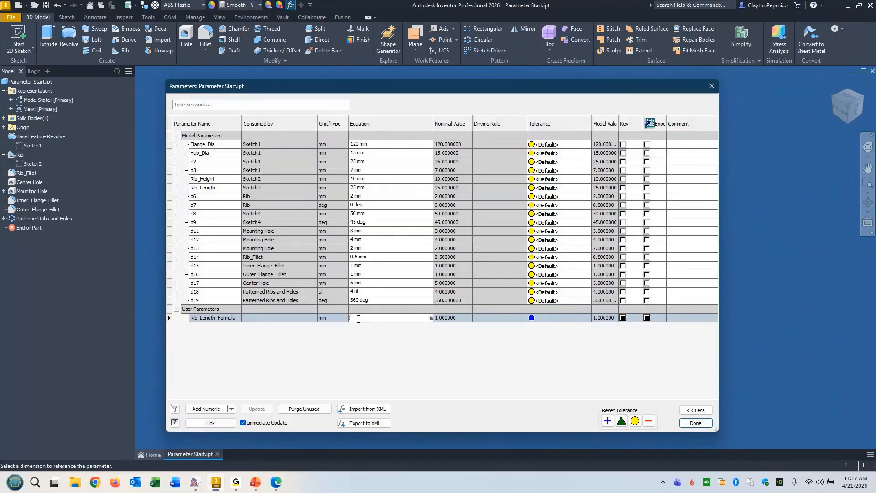
type("Flange_Dia-Hub_Dia)")
left_click_drag(395, 94, 409, 313)
left_click_drag(466, 317, 452, 108)
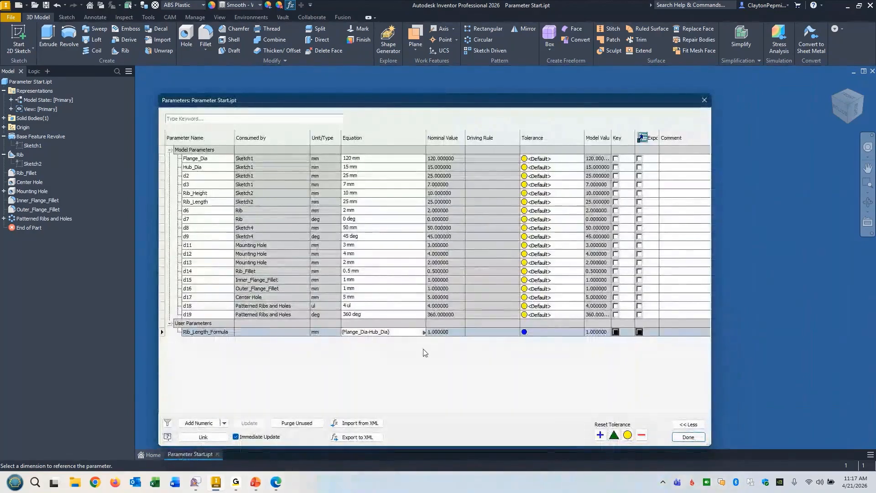
type("/2")
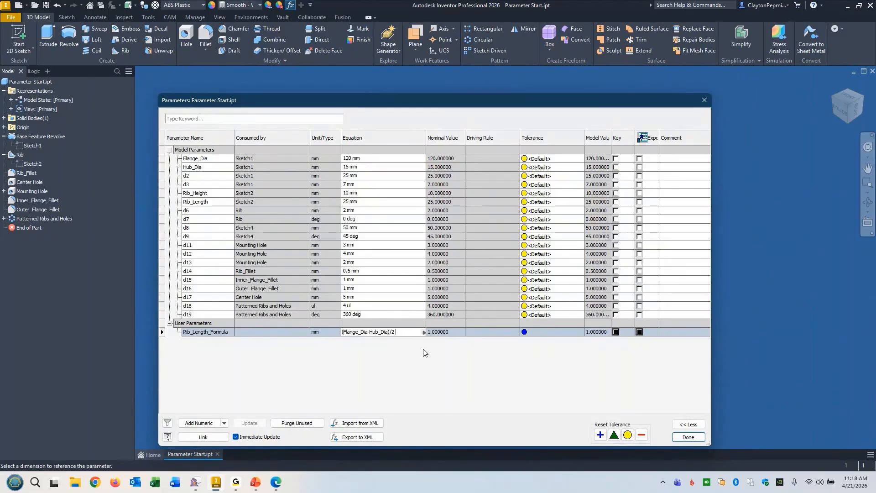
type("*.75")
key("Return")
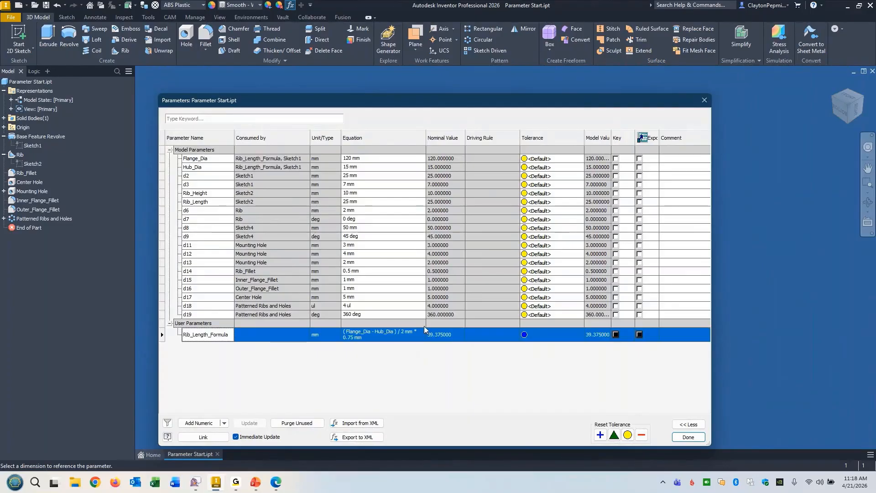
Try to drive Hub_Dia by choosing Rib_Length_Formula from the listed parameters as its equation.
mouse_move(419, 106)
left_mouse_down()
mouse_move(447, 375)
mouse_move(414, 93)
left_mouse_up()
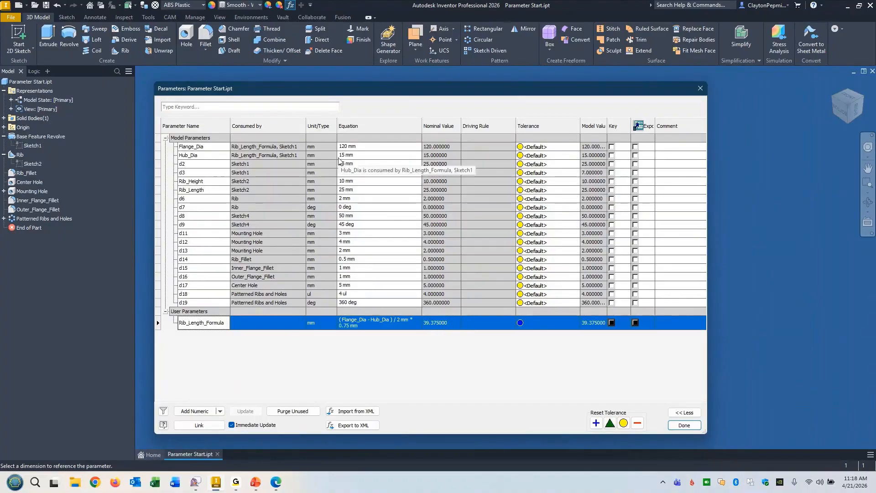
left_click(356, 156)
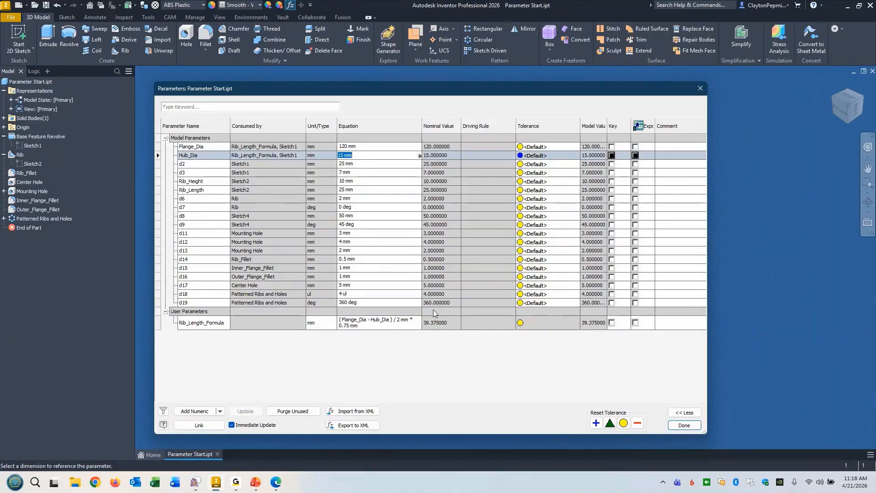
left_click_drag(379, 92, 415, 356)
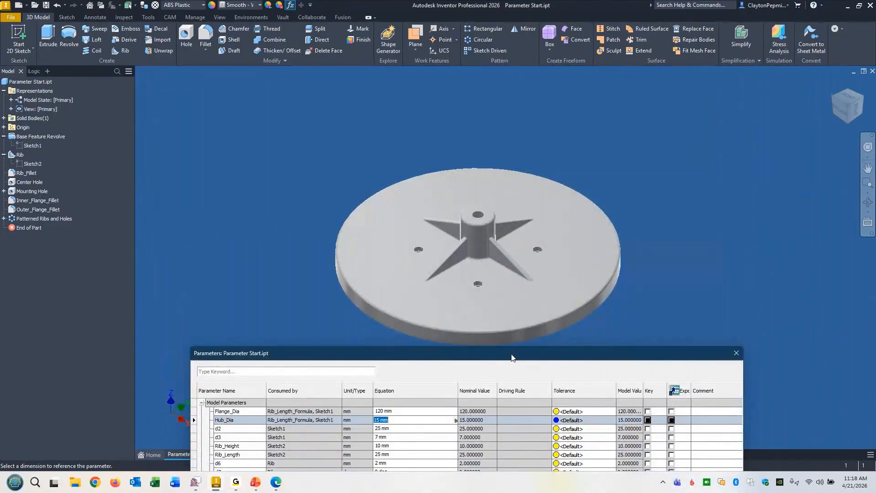
left_click_drag(513, 353, 478, 87)
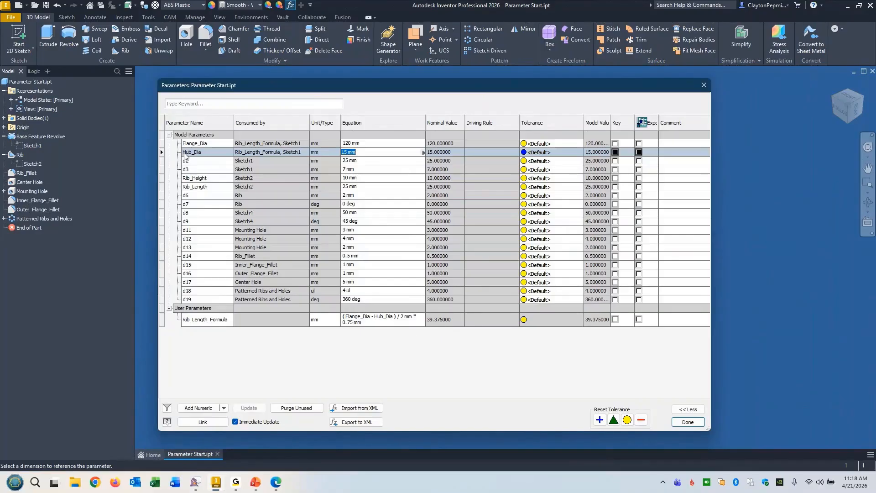
left_click(358, 152)
left_click_drag(359, 152, 339, 152)
key("BackSpace")
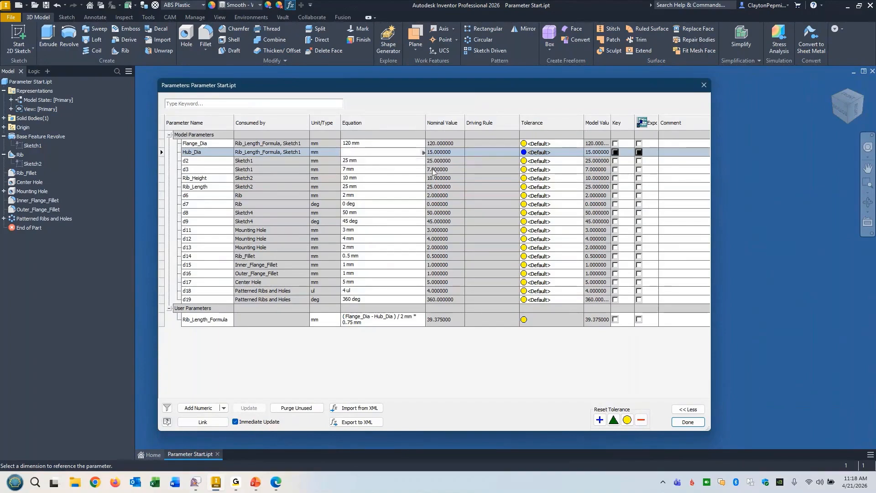
left_click(424, 153)
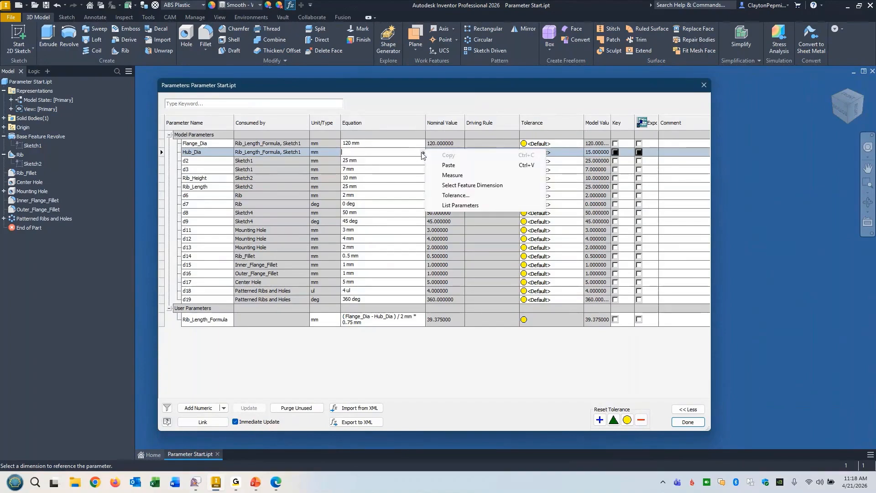
left_click(459, 206)
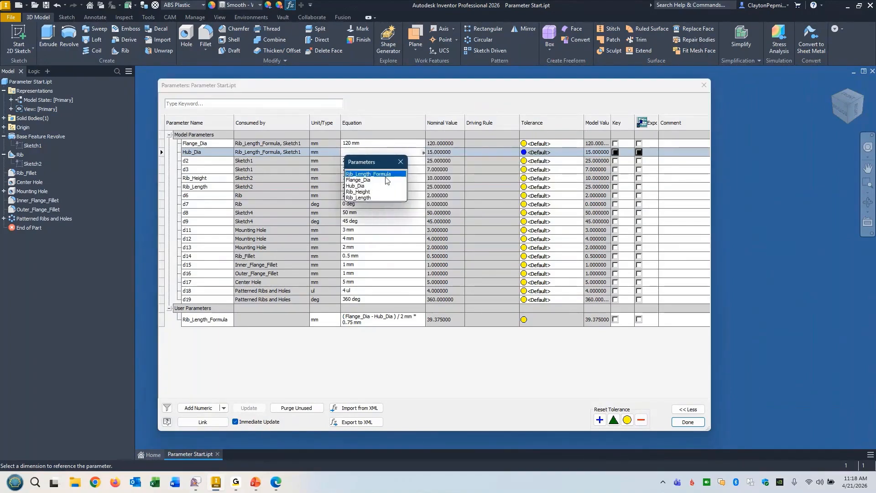
left_click(360, 174)
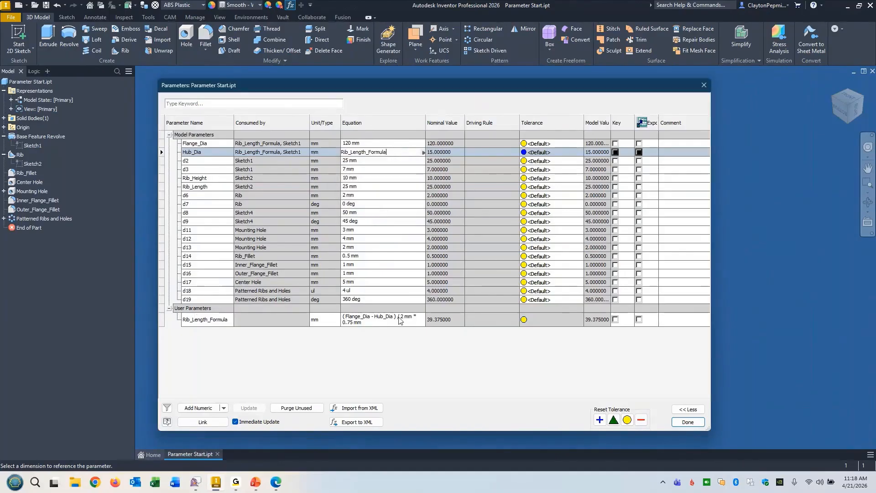
left_click(688, 422)
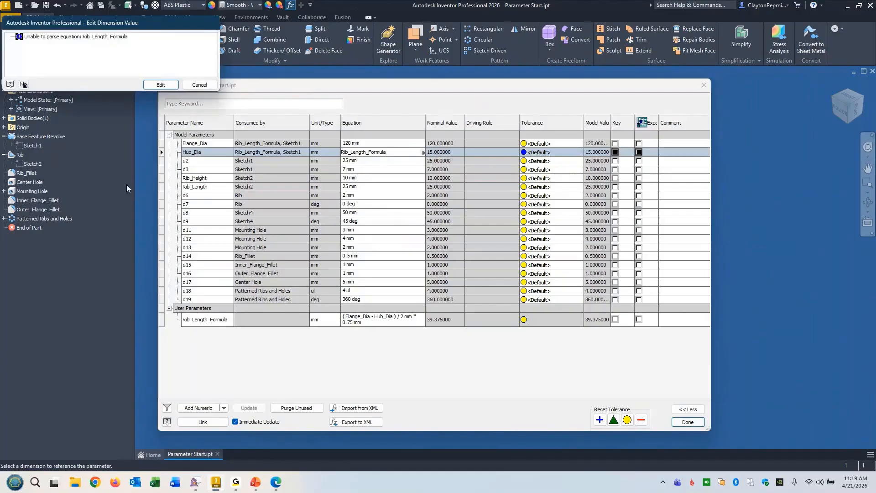
left_click(160, 85)
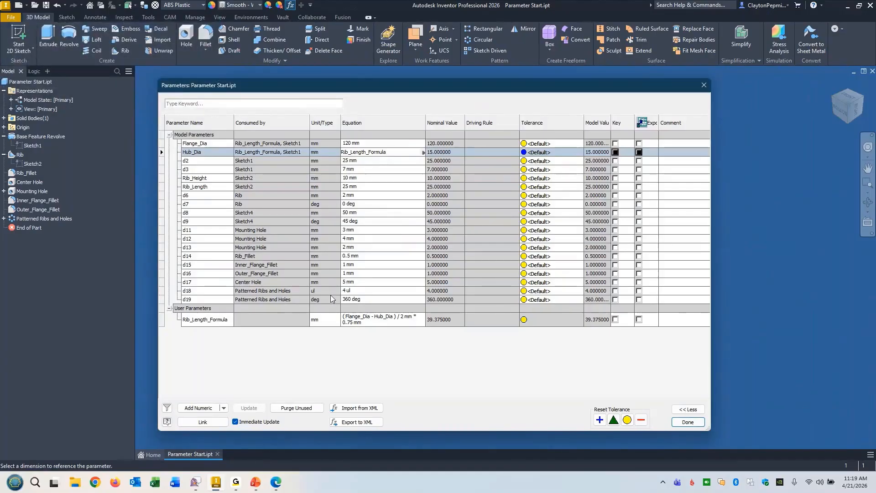
Try entering Rib_Length_Formula by name as the Hub_Dia equation and discard the edit.
left_click(403, 161)
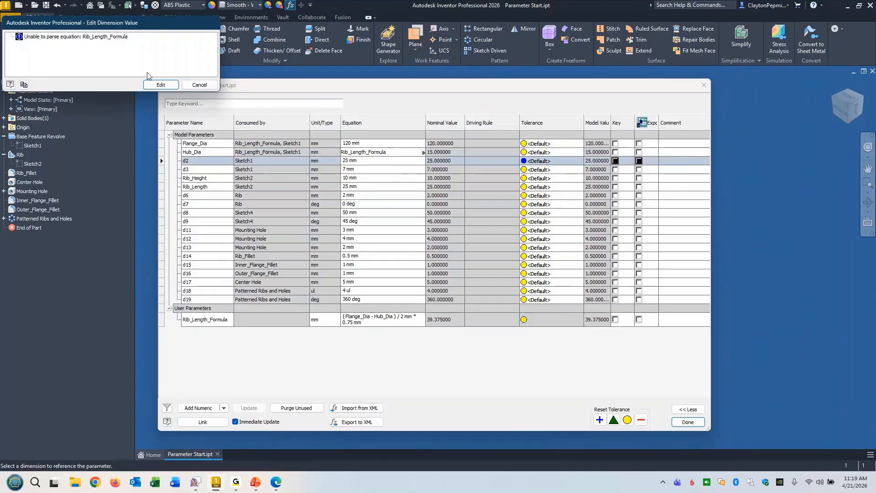
left_click(165, 85)
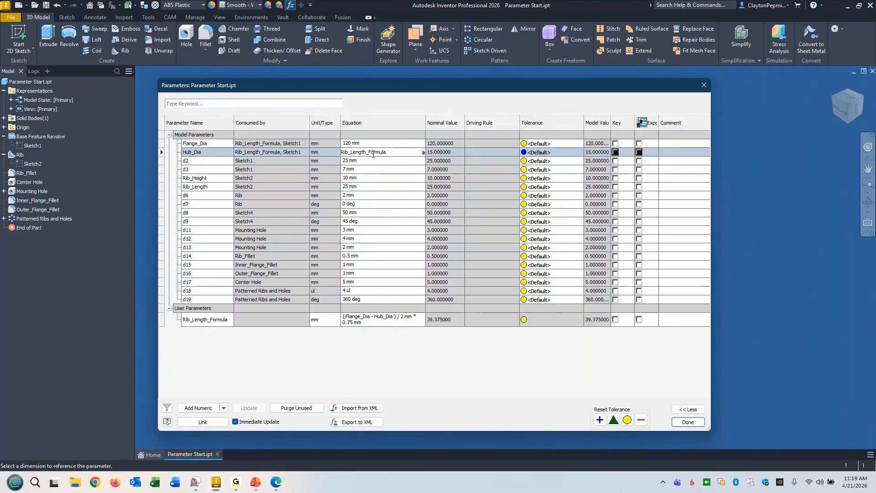
double_click(380, 153)
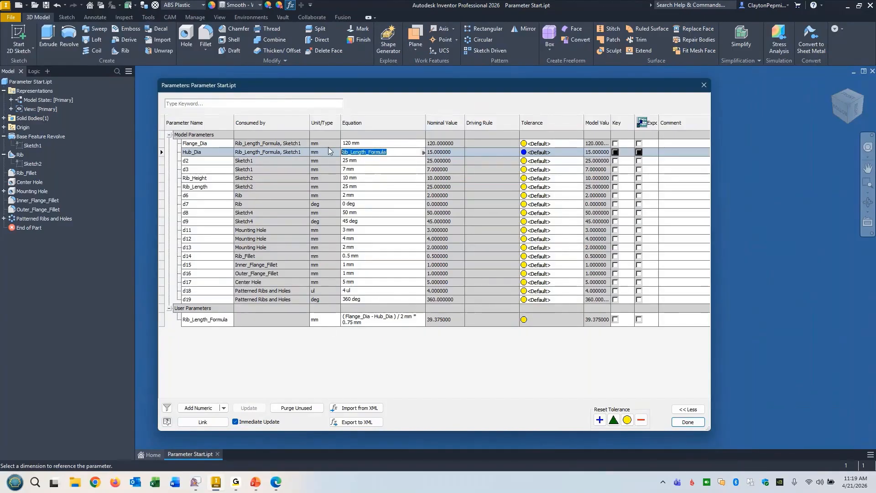
type("Rib_")
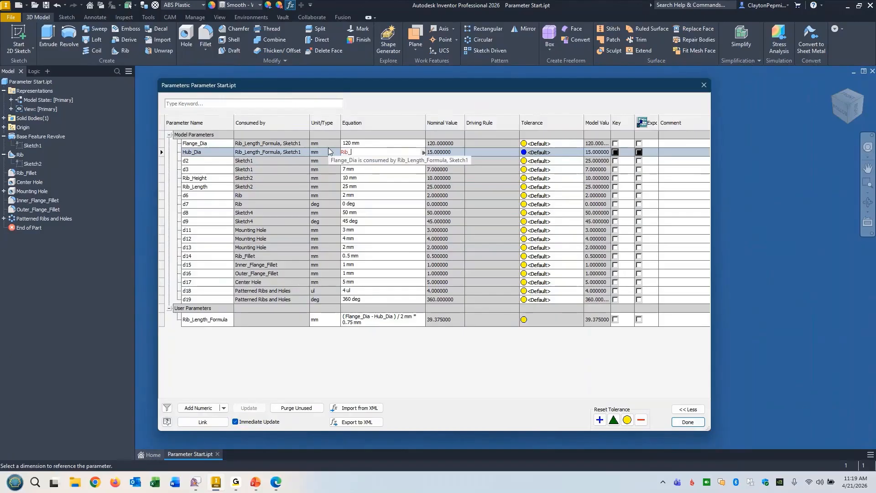
type("Length_formula")
key("BackSpace")
type("F")
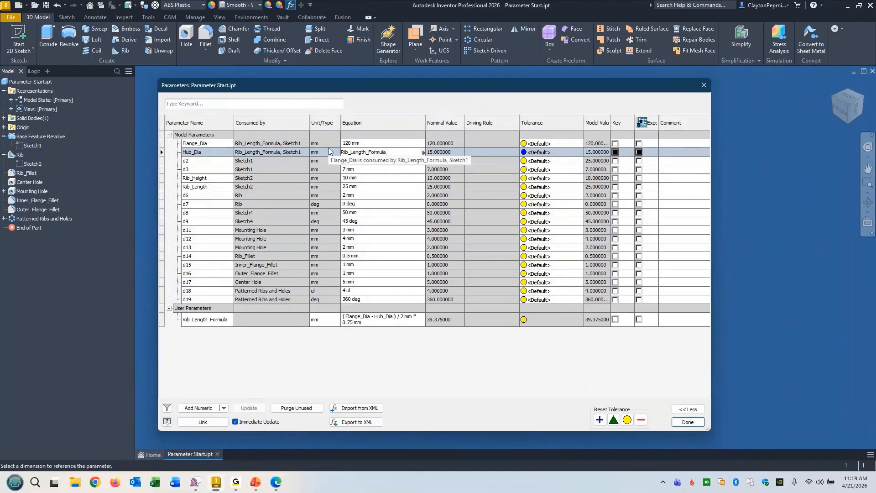
key("Return")
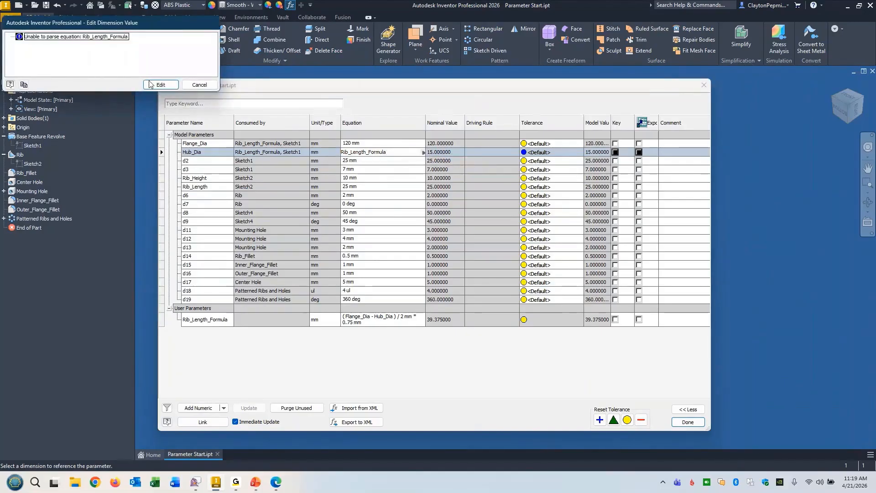
left_click(200, 87)
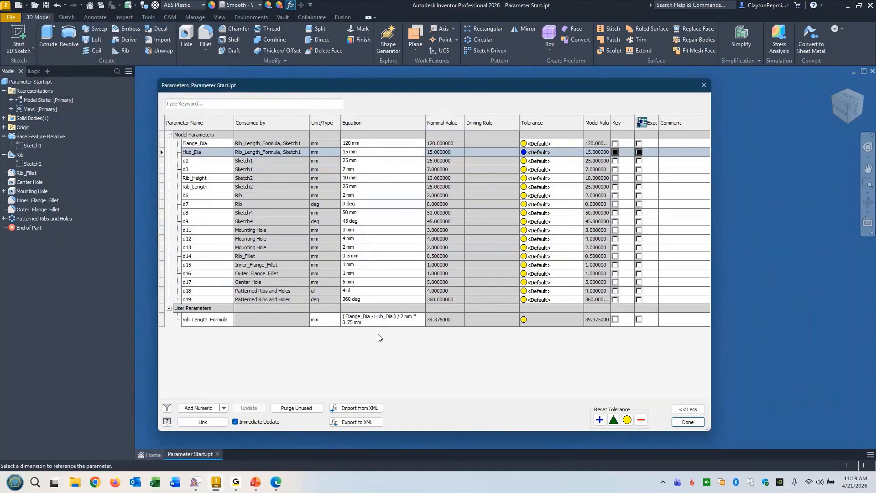
left_click(372, 320)
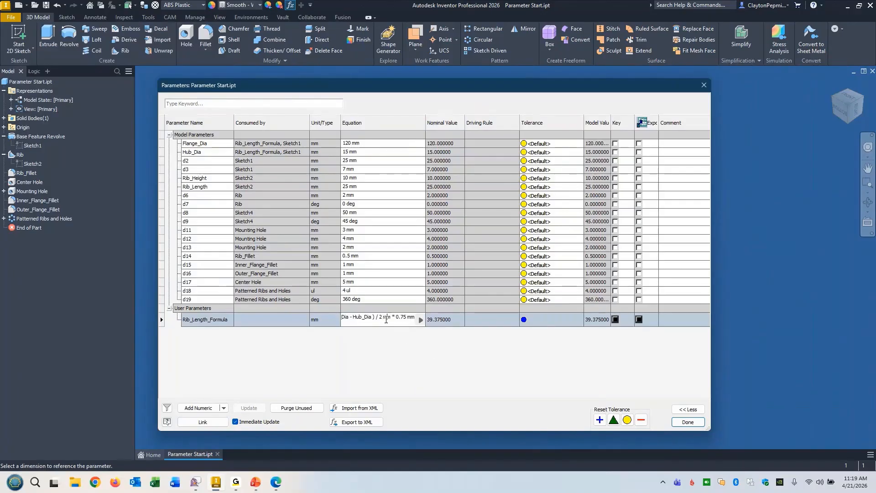
left_click(444, 321)
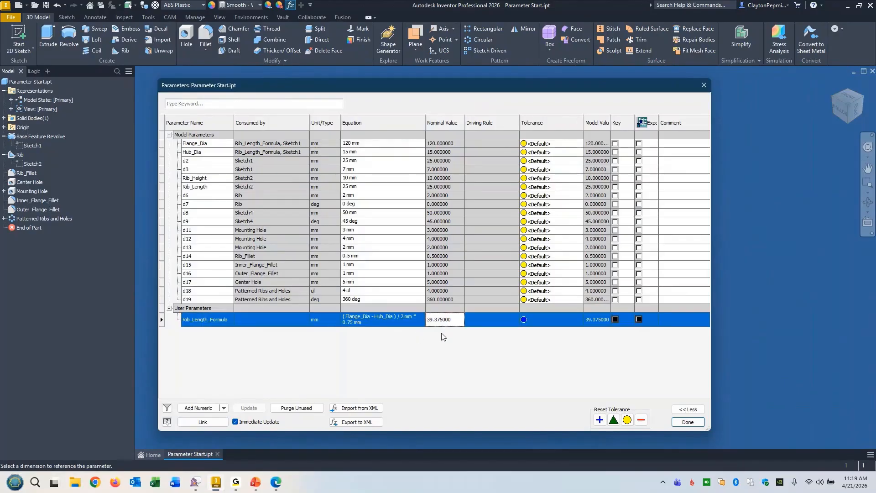
left_click(362, 152)
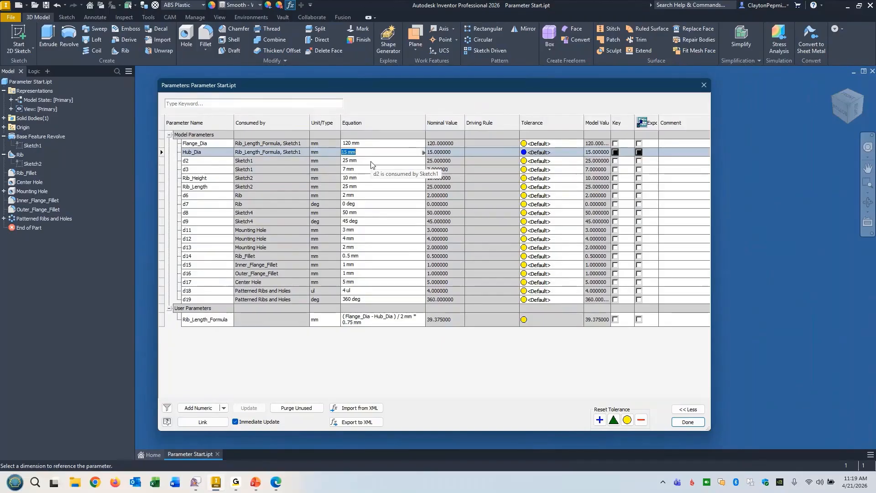
Drive Rib_Length by choosing Rib_Length_Formula from the listed parameters as its equation, and close the parameter table.
left_click(360, 188)
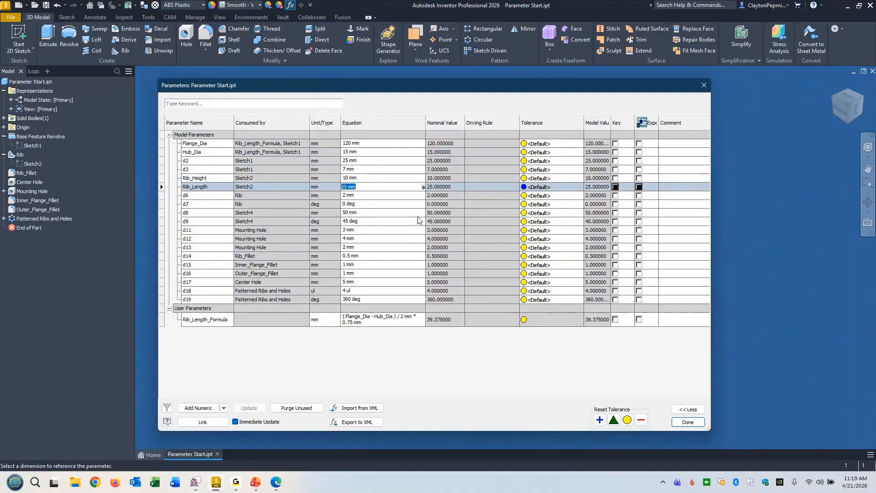
left_click(423, 187)
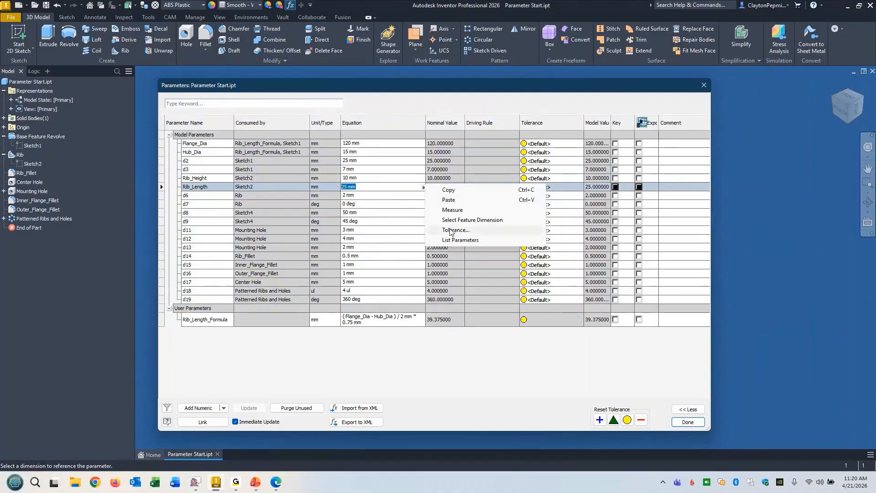
left_click(458, 240)
left_click(387, 237)
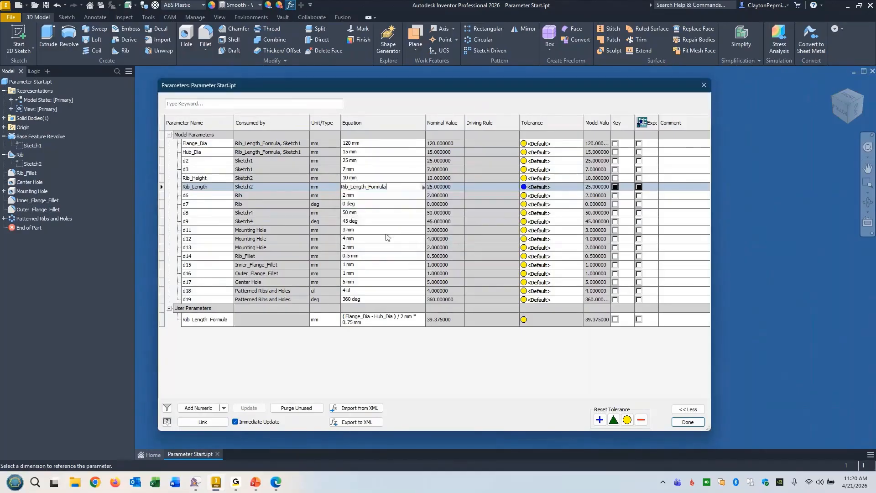
left_click(402, 283)
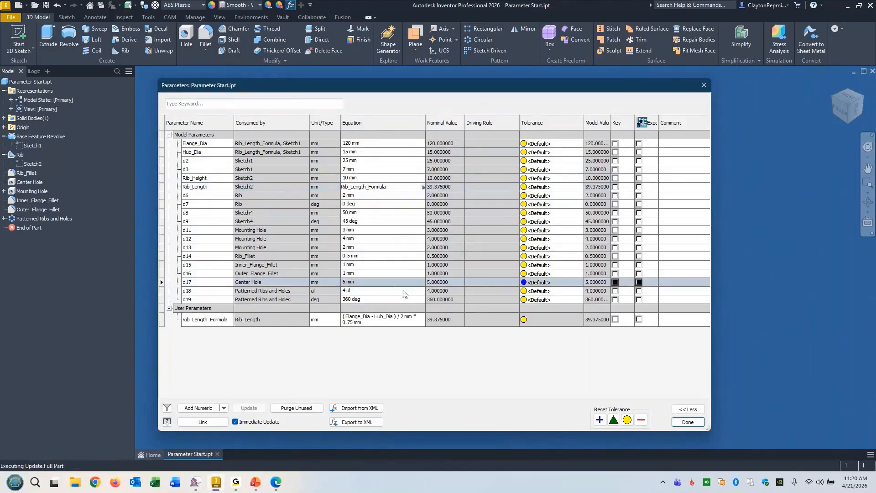
left_click(687, 422)
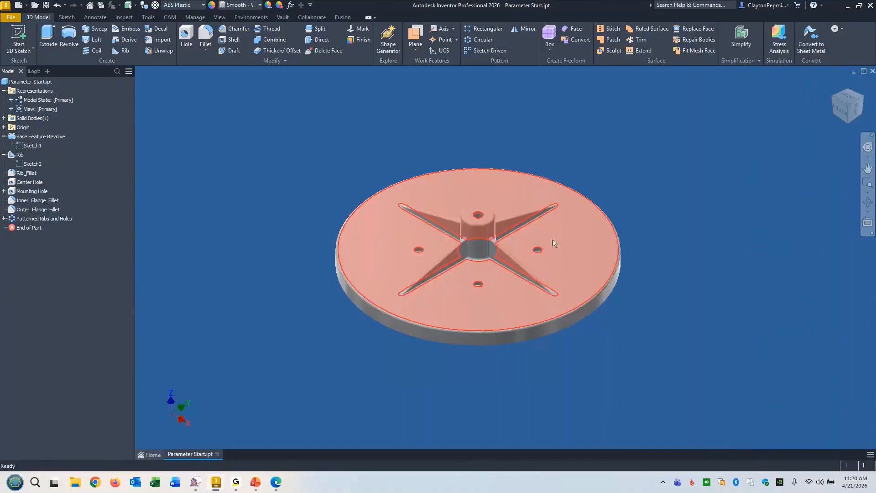
Reopen the parameter table, set Flange_Dia to 80 mm and close the table to view the resized part.
left_click(291, 5)
left_click(353, 143)
type("8")
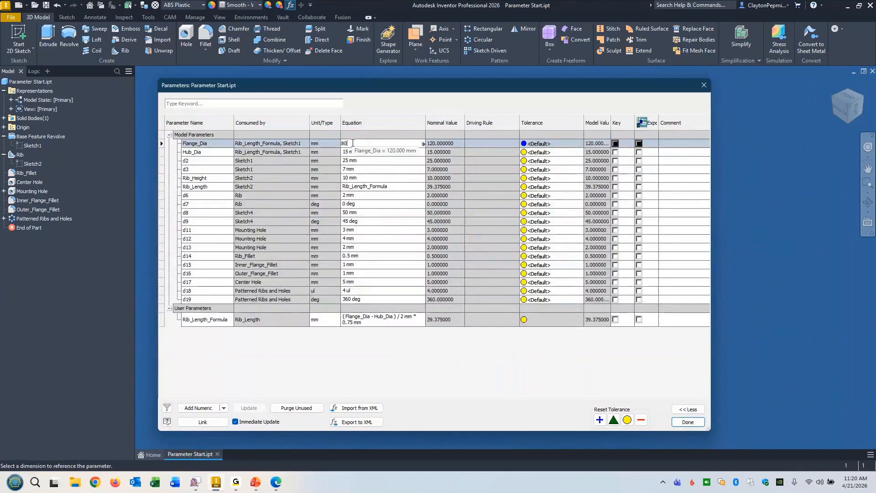
type("0")
key("Return")
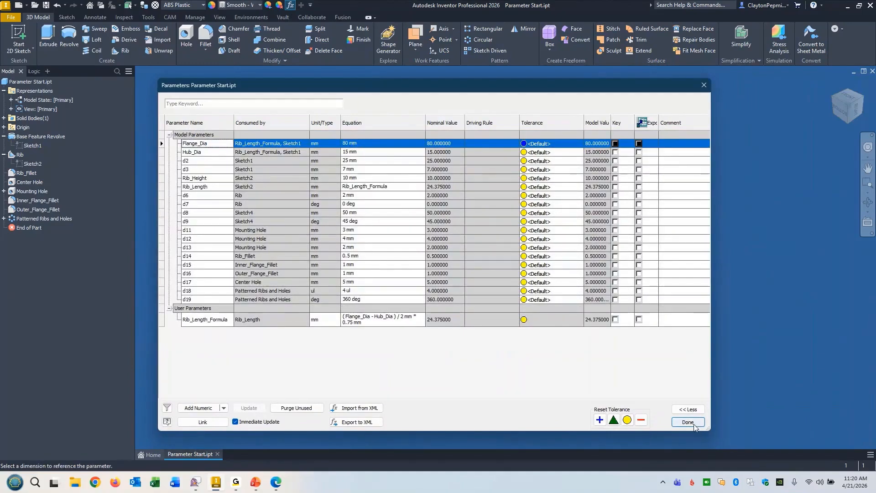
left_click(687, 422)
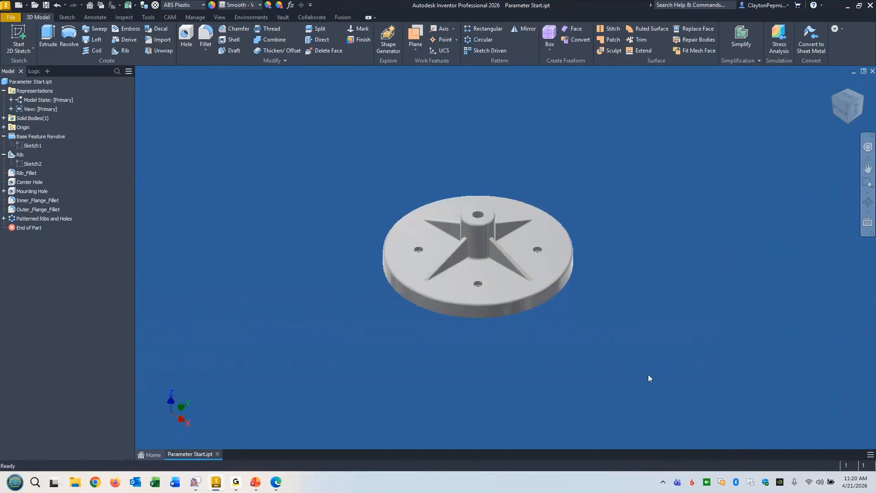
Set Flange_Dia back to 120 mm in the parameter table and close it.
left_click(290, 5)
left_click(355, 143)
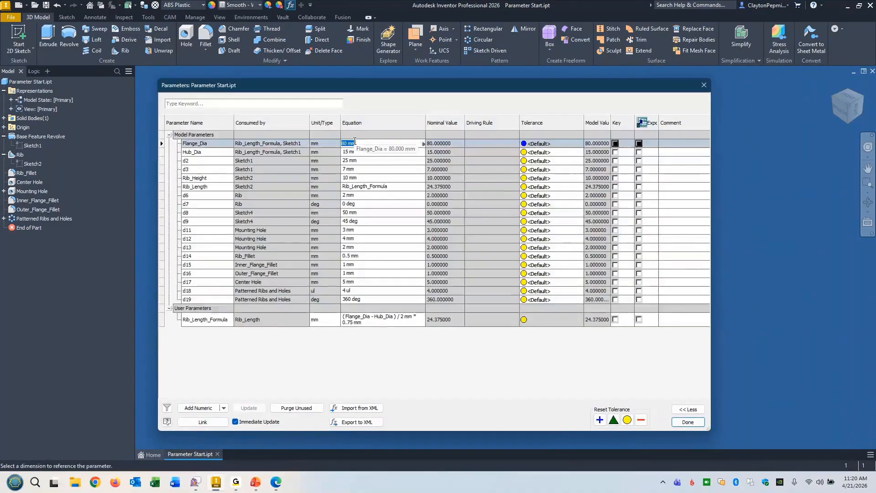
type("120")
key("Return")
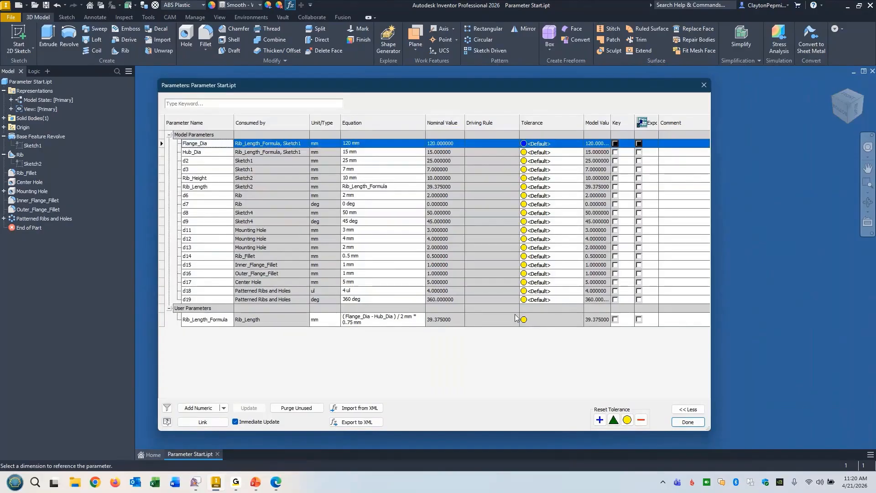
left_click(699, 424)
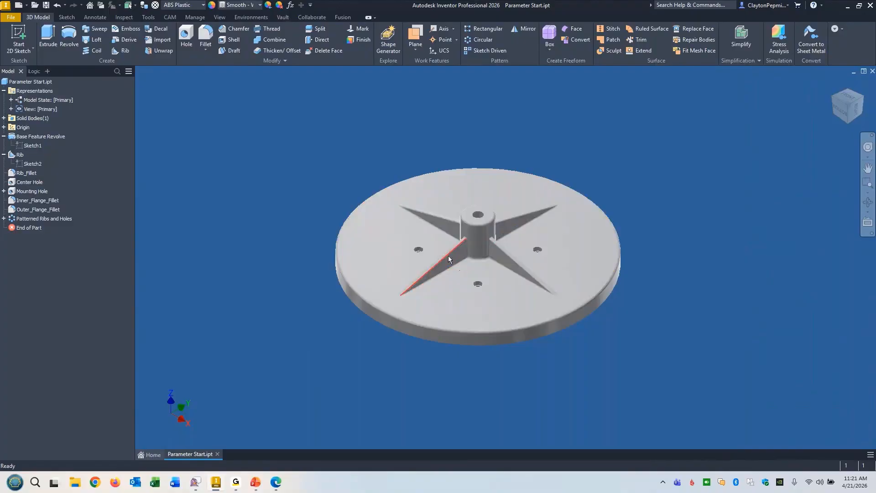
Reopen the parameter table and rename the Sketch4 parameter d8 to Bolt_Hole_Circle.
left_click(292, 6)
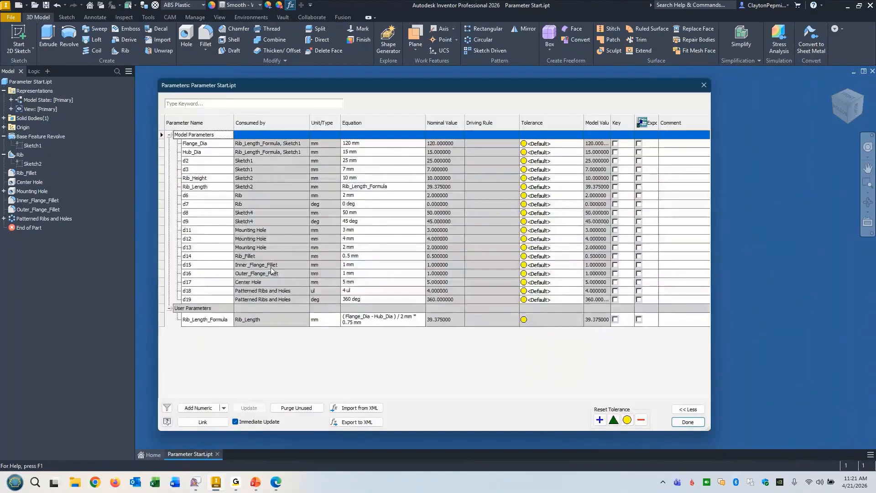
left_click(216, 213)
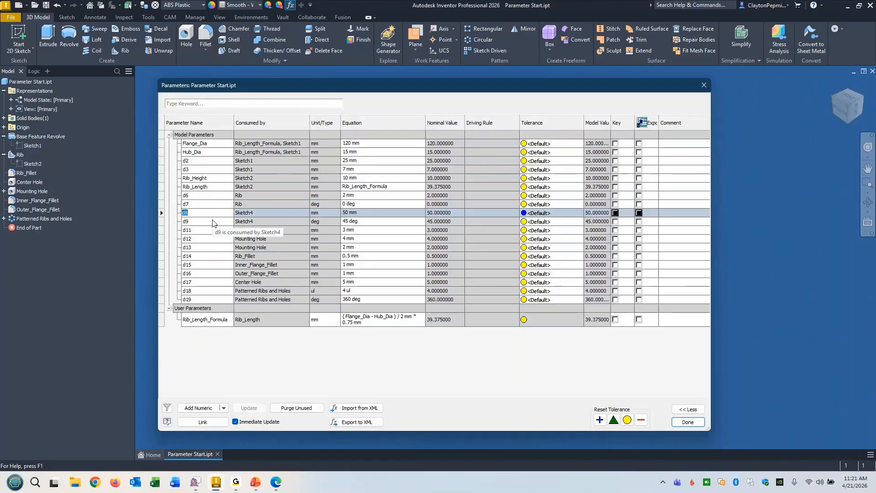
type("Bolt_Hole_")
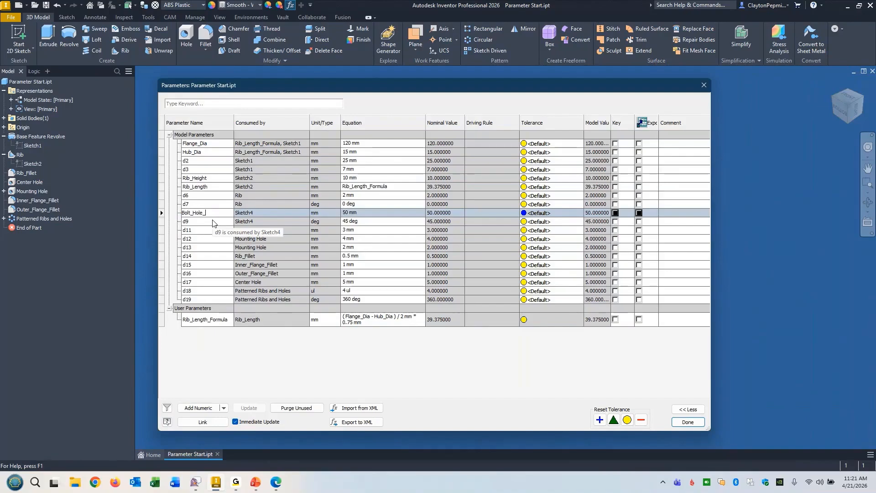
type("Circle")
left_click(365, 210)
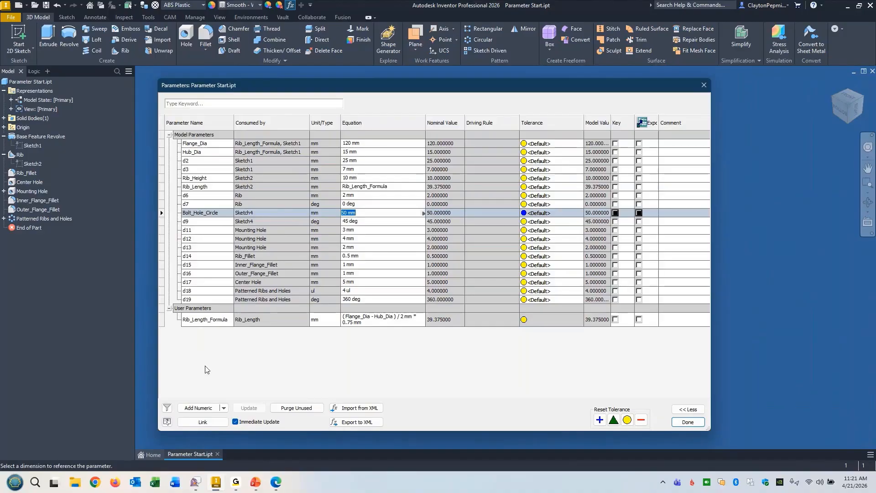
Add a numeric user parameter named Hole_Formula with the equation Flange_Dia*.75.
left_click(199, 408)
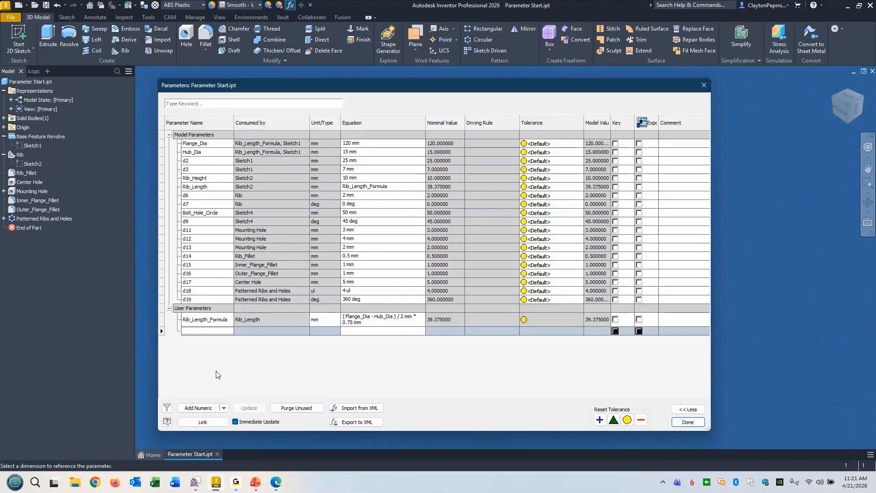
type("Hole_Formula")
left_click(355, 332)
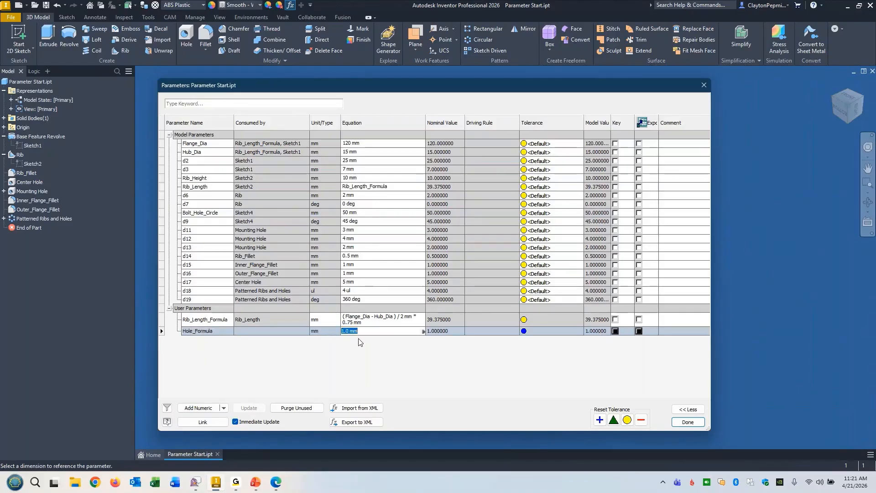
type("(")
type("Flange_dia")
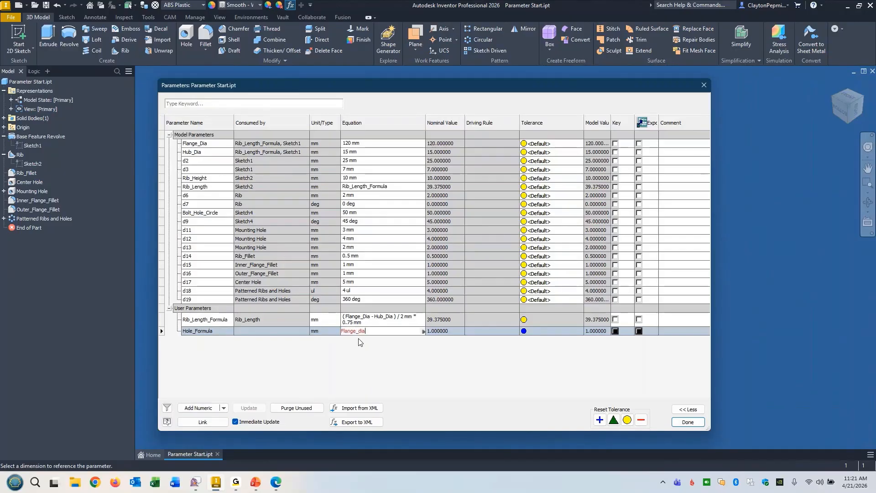
key("BackSpace")
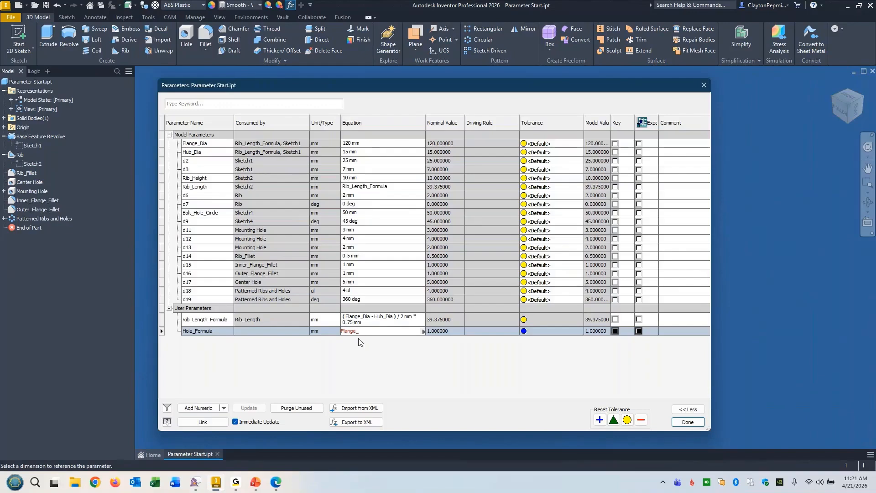
type("Dia*.75")
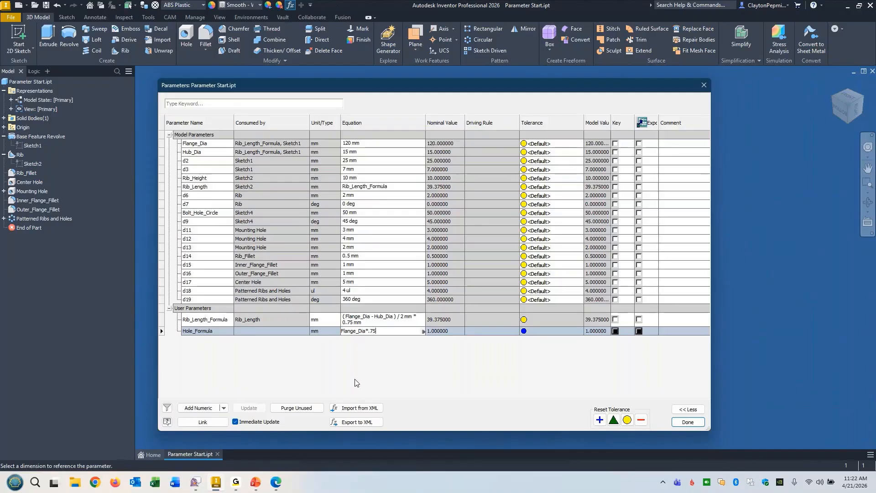
key("Return")
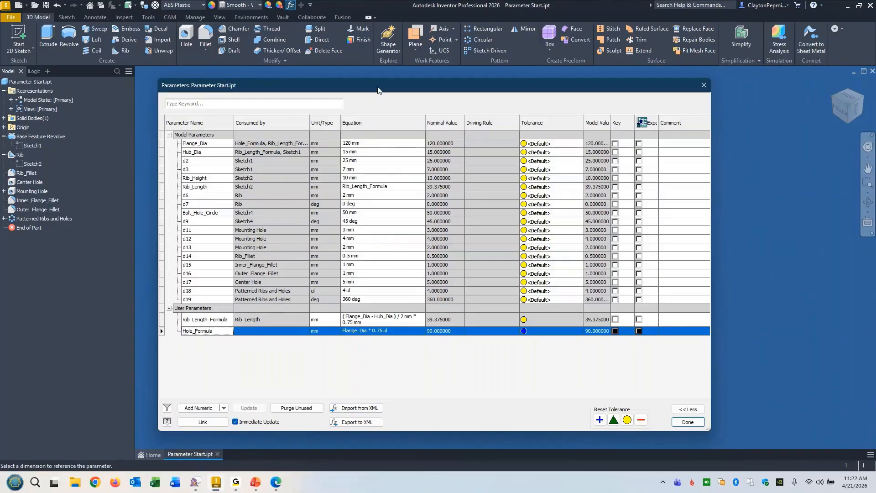
Drive Bolt_Hole_Circle by choosing Hole_Formula from the listed parameters as its equation, and close the parameter table.
left_click_drag(378, 91, 406, 352)
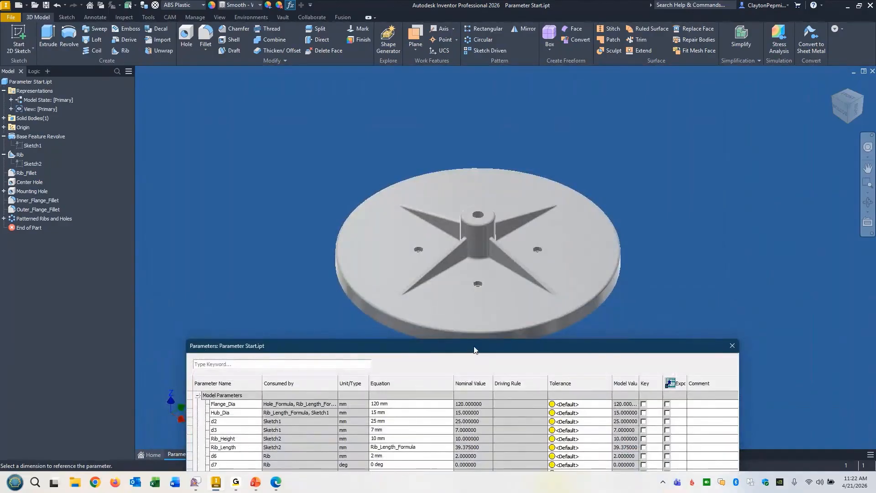
left_click_drag(477, 347, 464, 62)
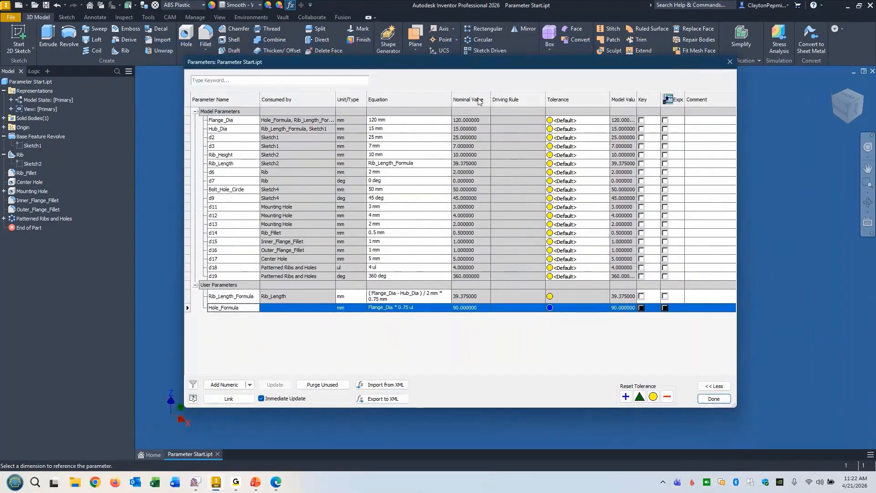
left_click(387, 190)
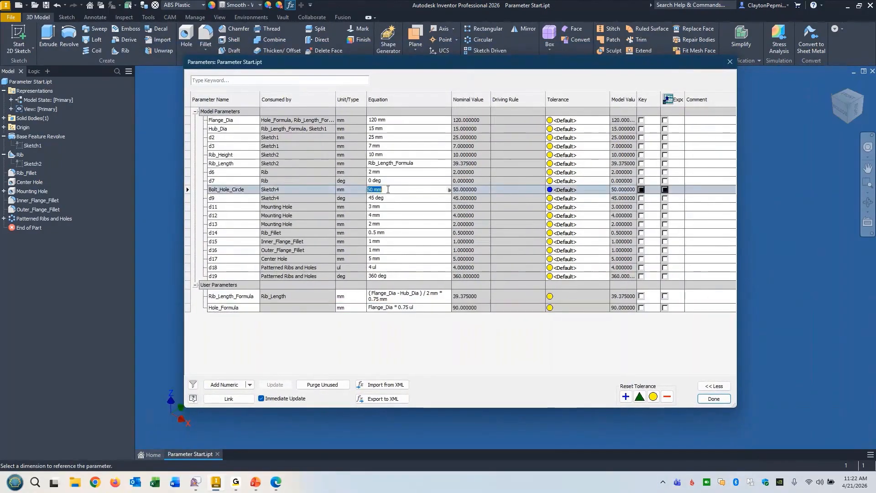
left_click(449, 191)
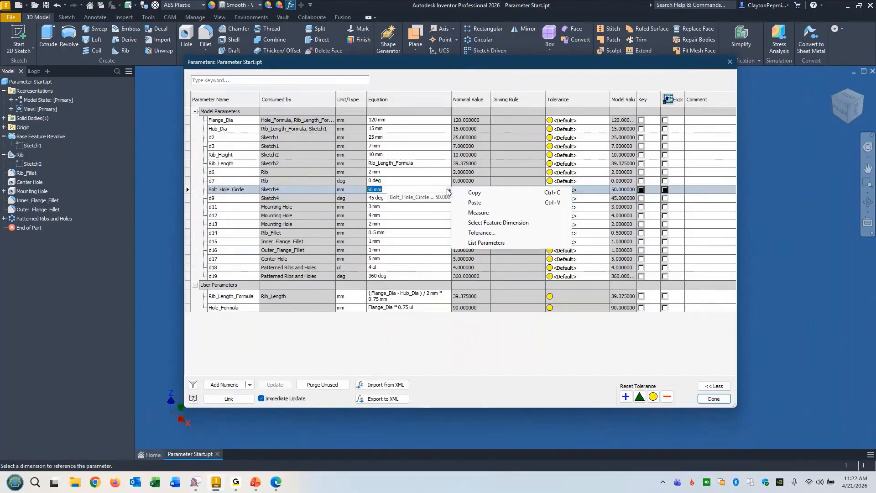
left_click(475, 243)
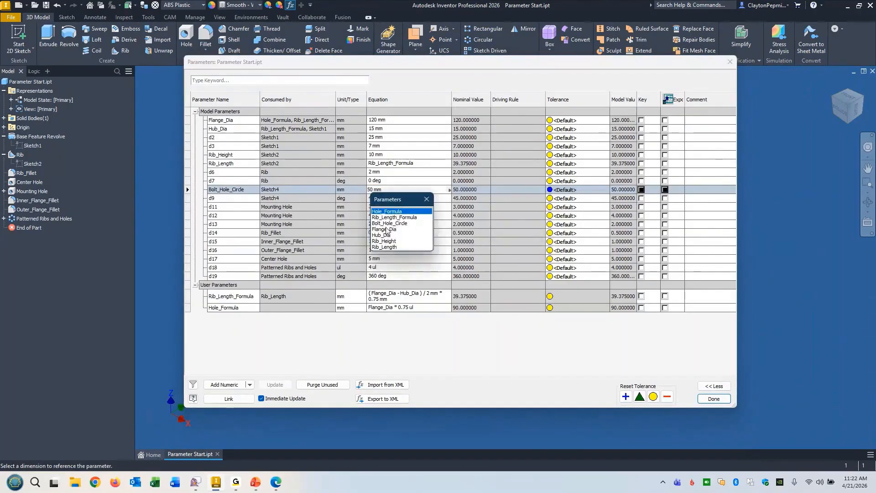
left_click(386, 212)
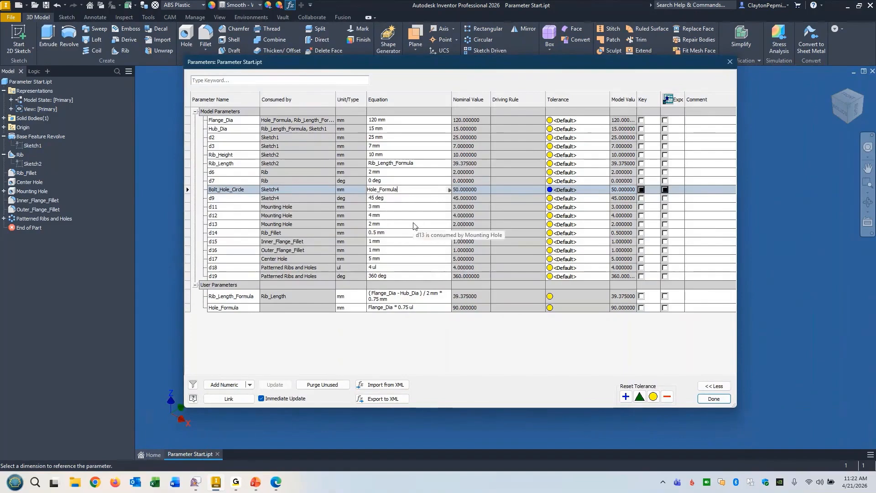
left_click(414, 225)
left_click(703, 400)
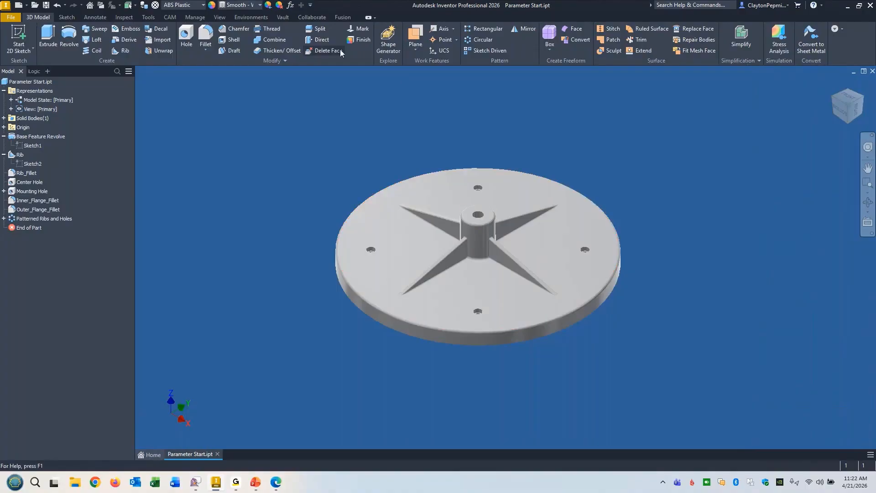
Set Flange_Dia to 80 mm in the parameter table and move the table aside to inspect the part.
left_click(292, 5)
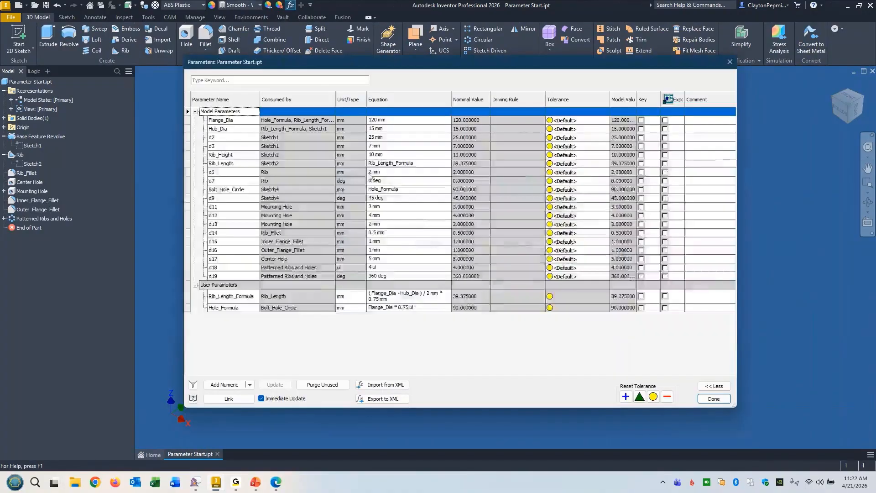
left_click(379, 121)
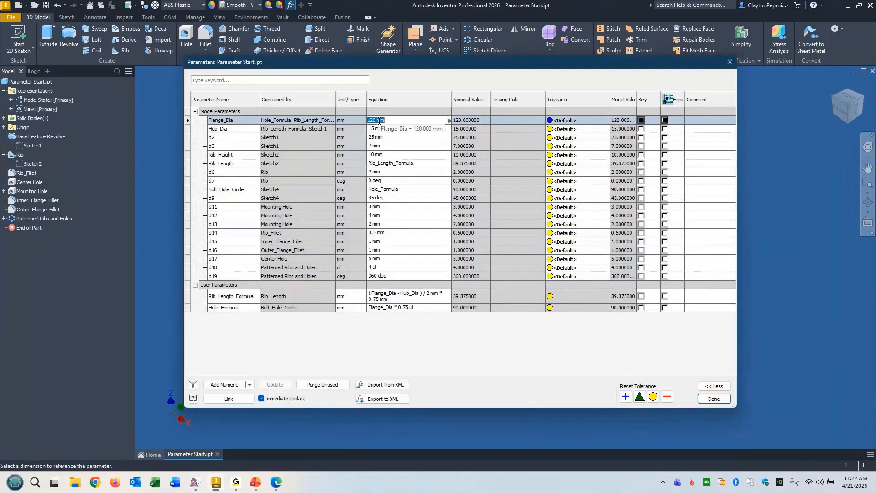
type("80")
key("Return")
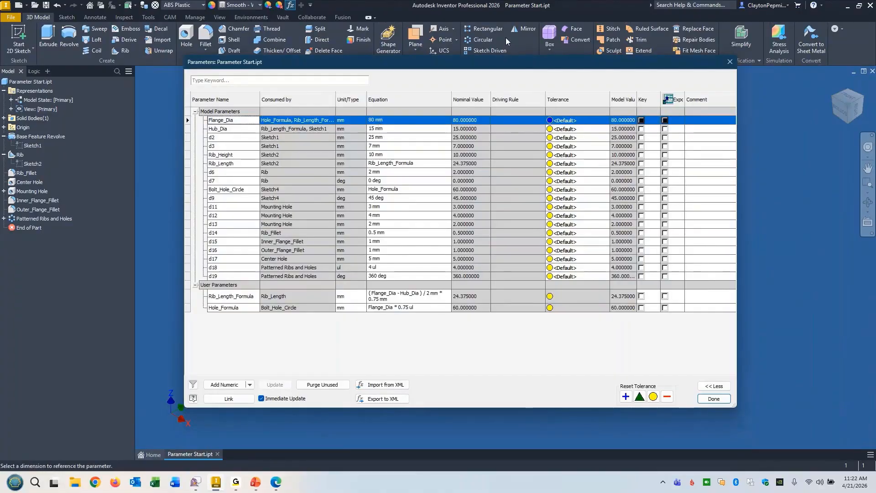
left_click_drag(595, 65, 588, 317)
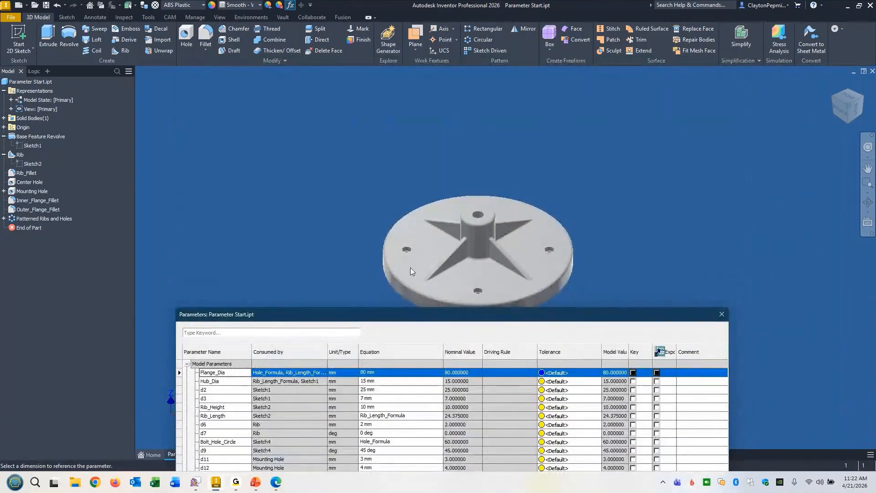
Test the resizing in the parameter table by setting Flange_Dia to 60 mm and back to 80 mm.
left_click_drag(468, 319, 509, 134)
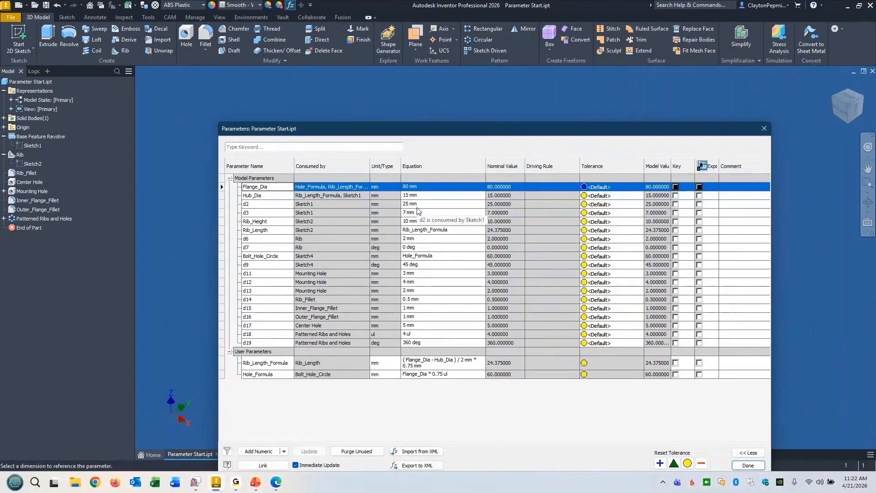
left_click(442, 185)
type("60")
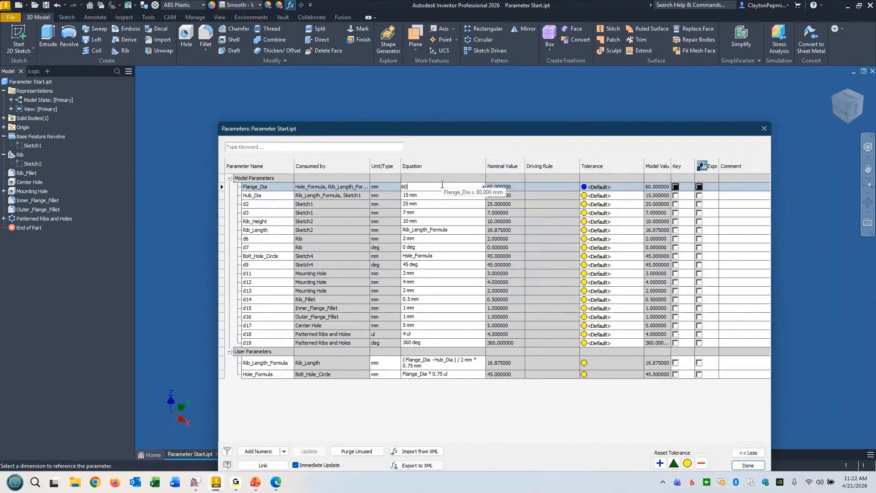
key("Return")
left_click_drag(454, 124, 436, 121)
left_click(407, 176)
type("8")
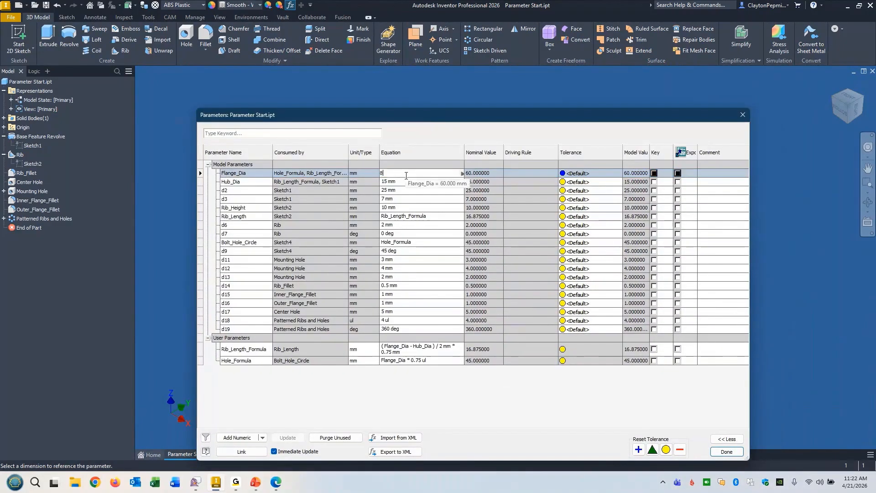
type("0")
key("Return")
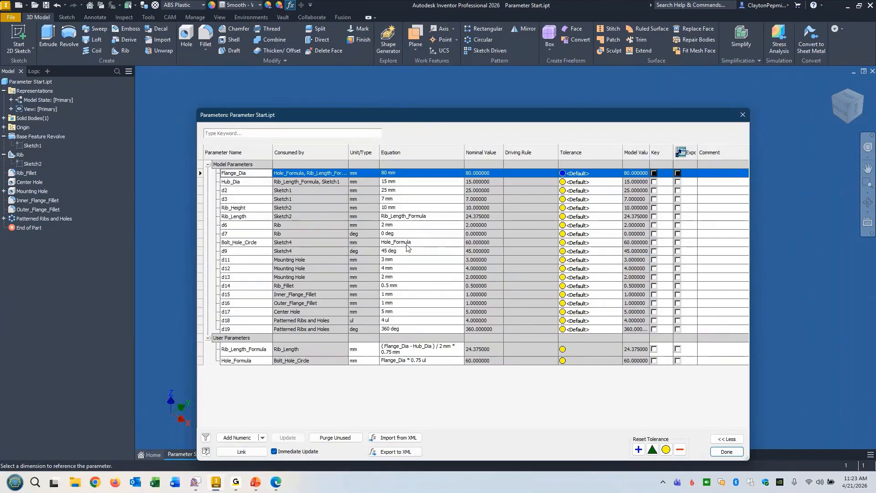
Set Flange_Dia to 120 mm and close the parameter table.
left_click(401, 175)
type("120")
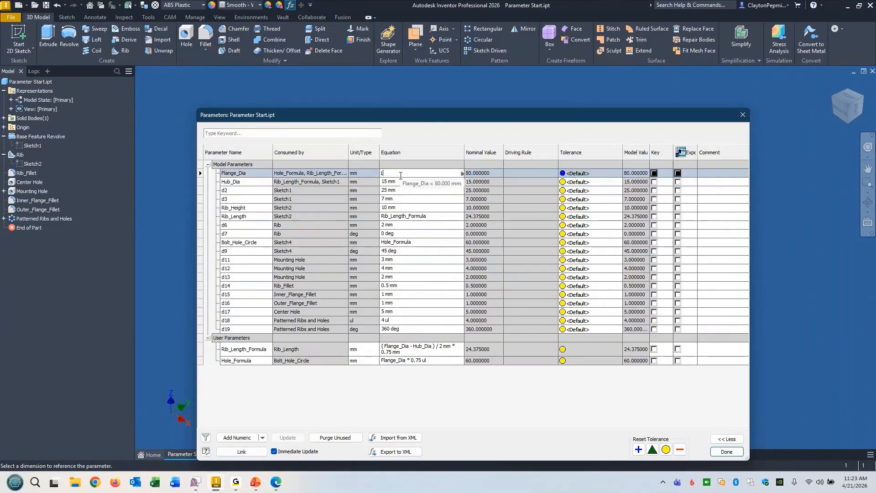
left_click(726, 452)
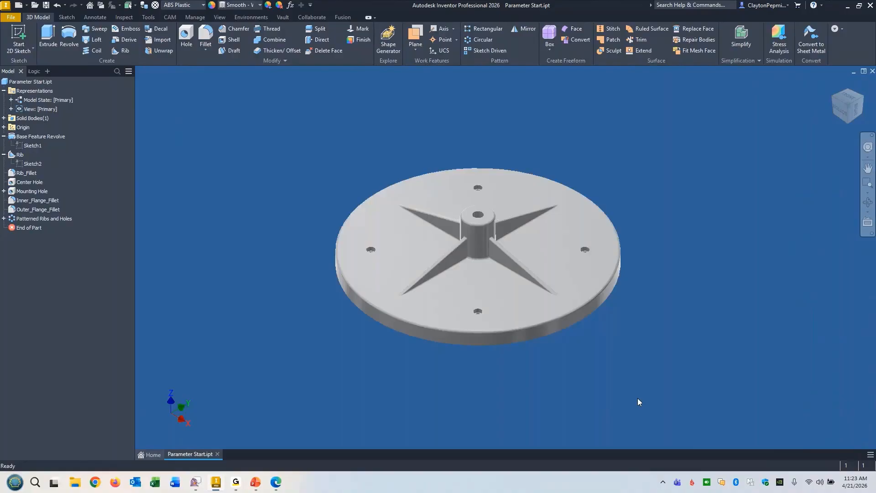
Reopen the parameter table and rename the Patterned Ribs and Holes parameter d18 to Hole_Count.
left_click(291, 5)
left_click(393, 321)
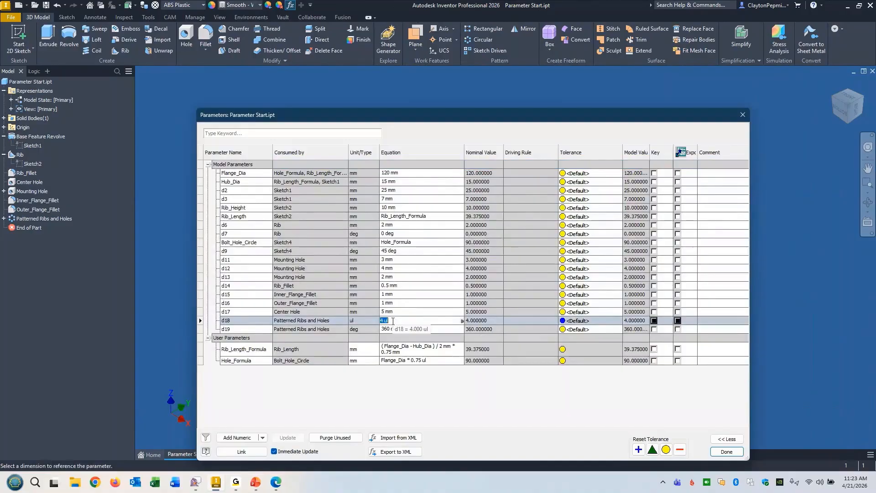
left_click(244, 320)
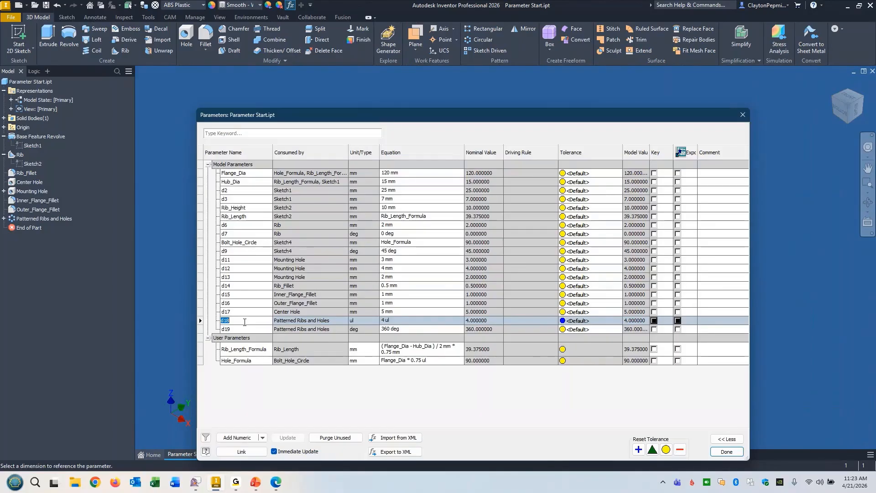
type("Hole_Angle")
left_click(406, 318)
left_click(252, 321)
type("Hole_Count")
Set Hole_Count to 6 and close the parameter table.
left_click(396, 321)
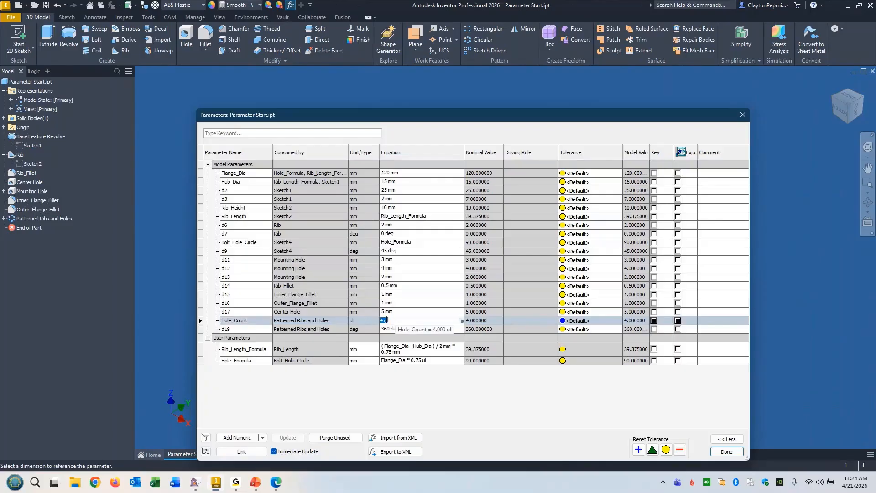
type("6")
left_click(403, 313)
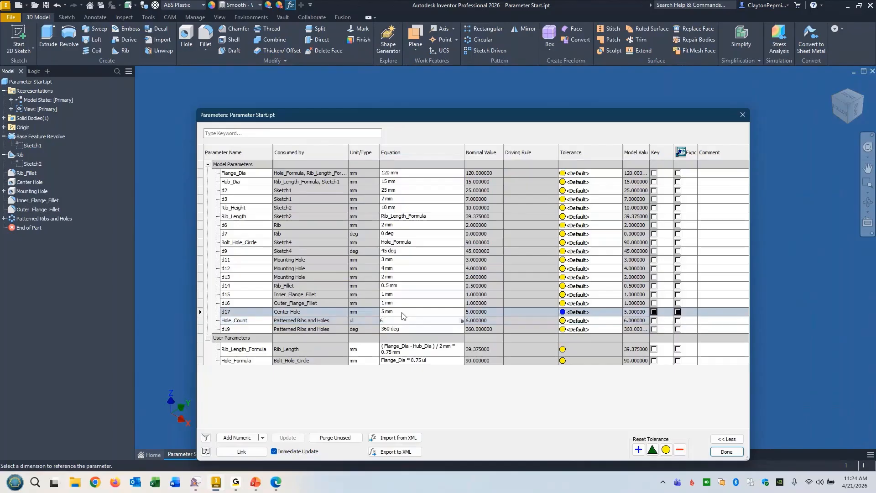
left_click(402, 314)
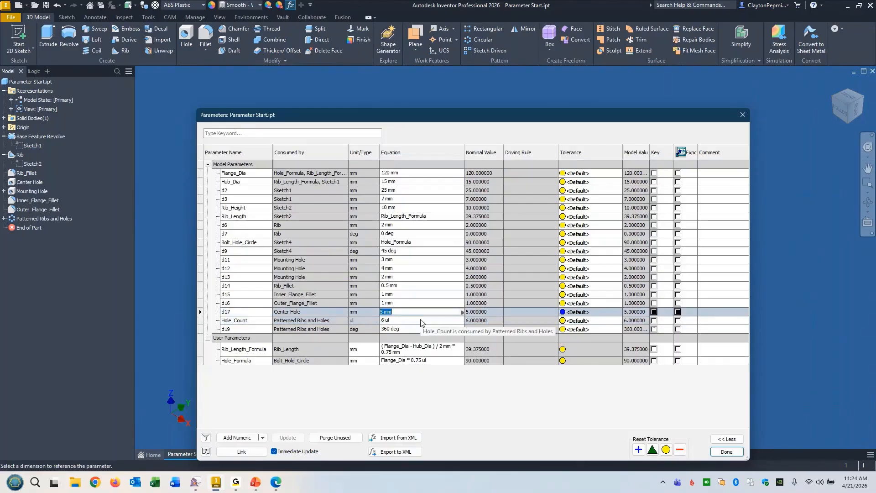
left_click(726, 451)
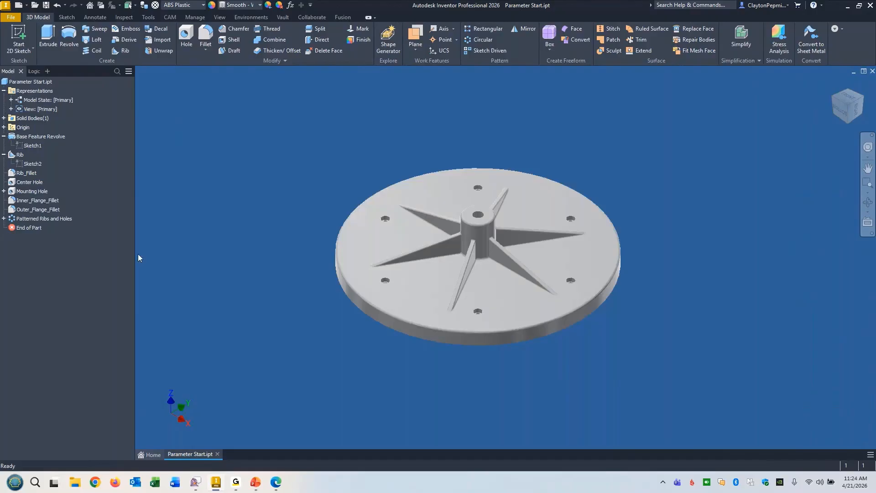
Show the dimensions of Sketch4 under Mounting Hole and rename its angle parameter d9 to Hole_Angle in the parameter table.
left_click(27, 192)
left_click(4, 191)
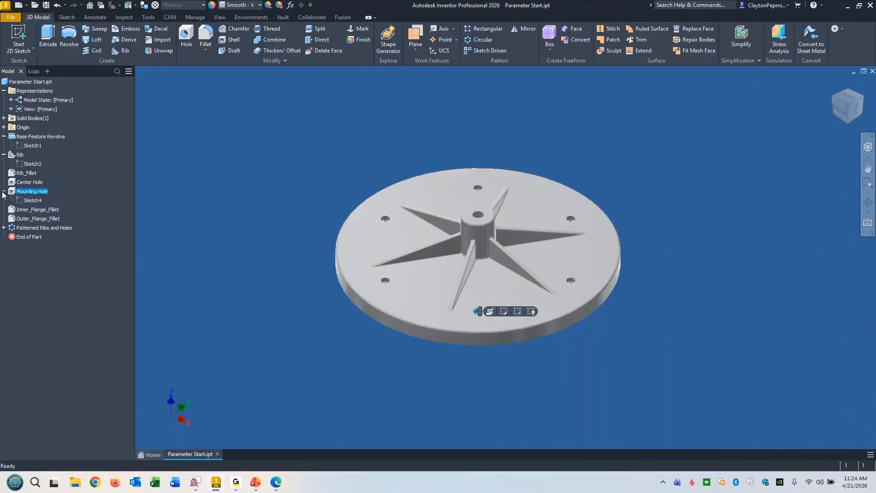
left_click(28, 202)
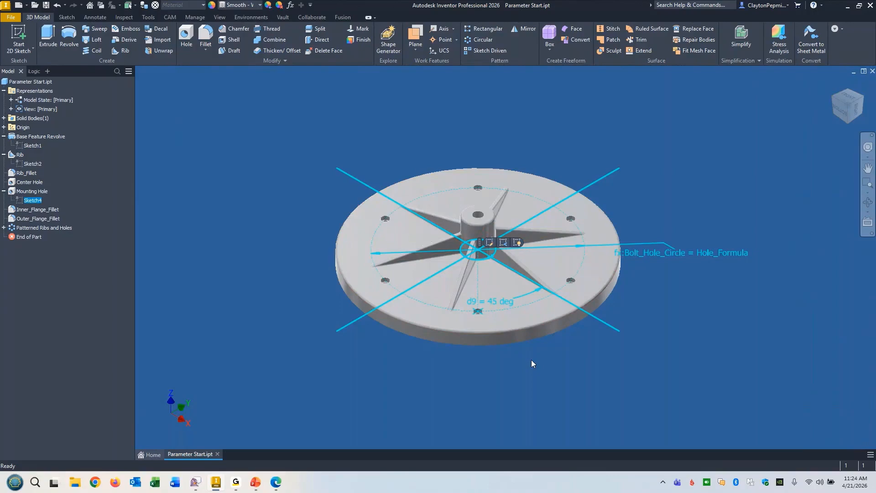
left_click(290, 5)
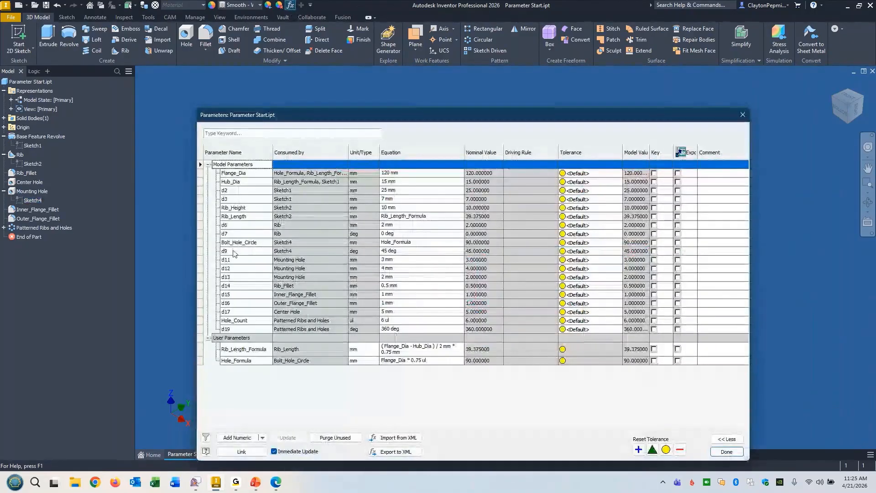
left_click(233, 251)
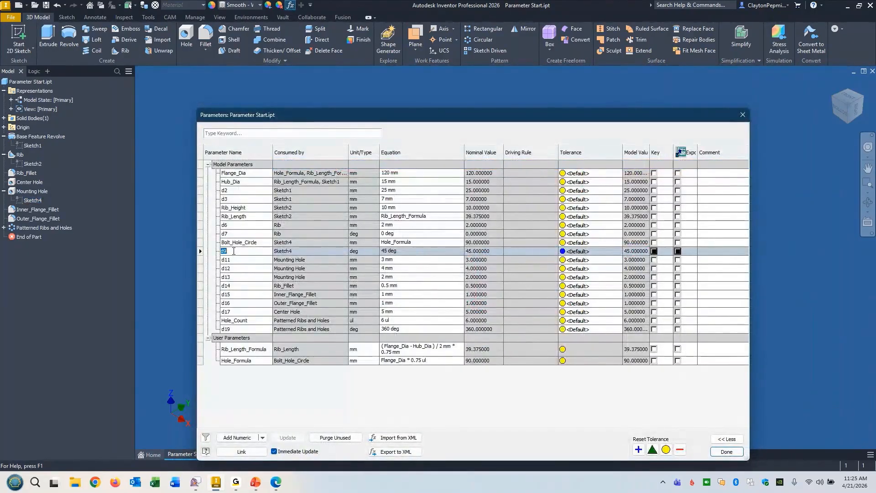
type("Hole_Angle")
left_click(236, 261)
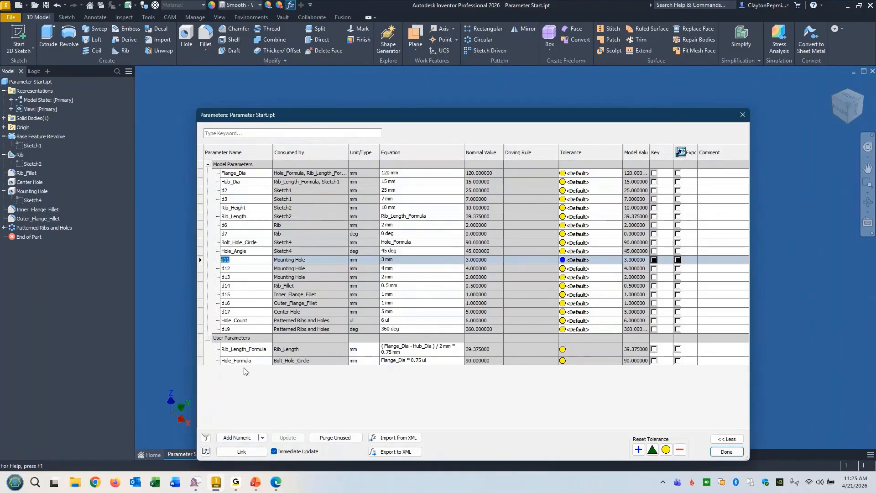
Add a numeric user parameter named Pattern_Formula with deg as its unit.
left_click(240, 438)
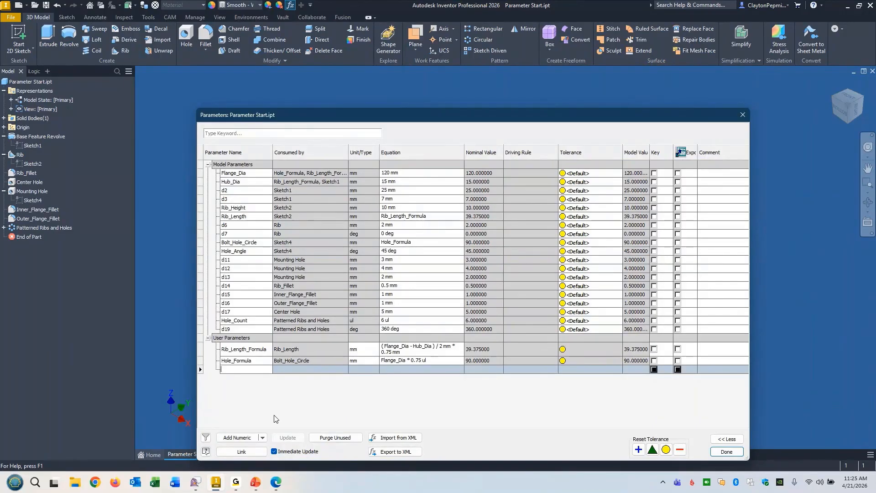
type("Pattern_Formula")
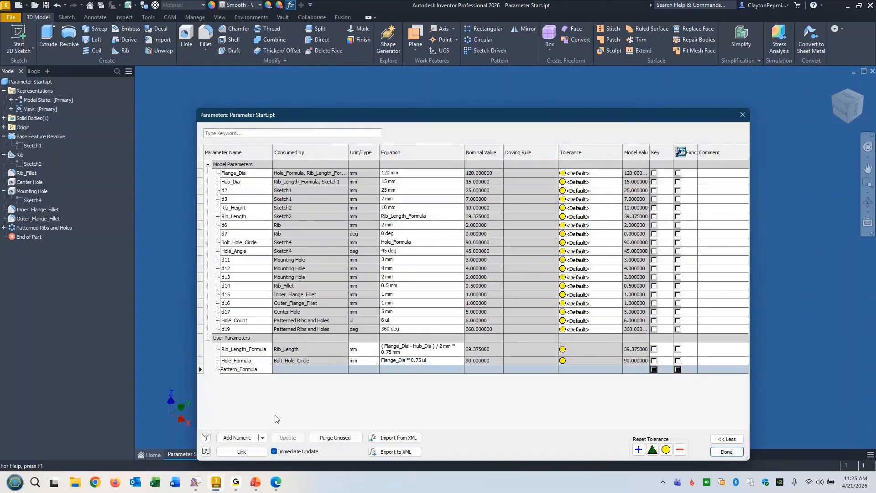
left_click(359, 371)
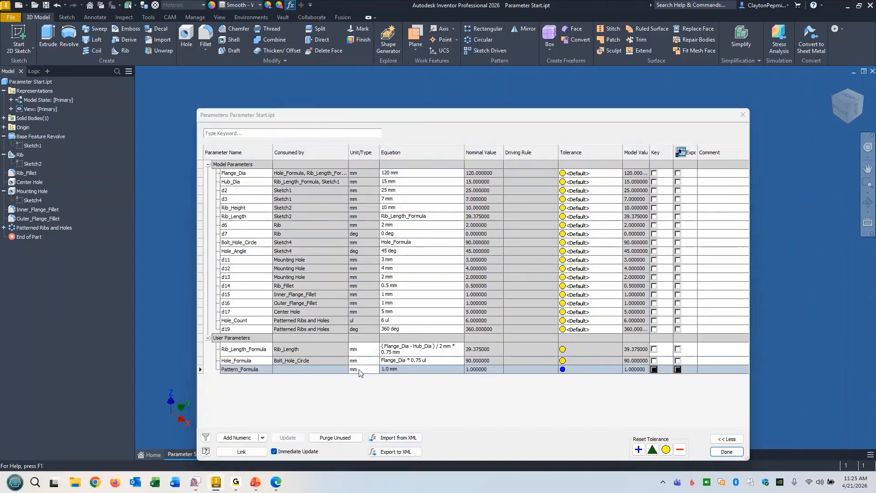
type("deg")
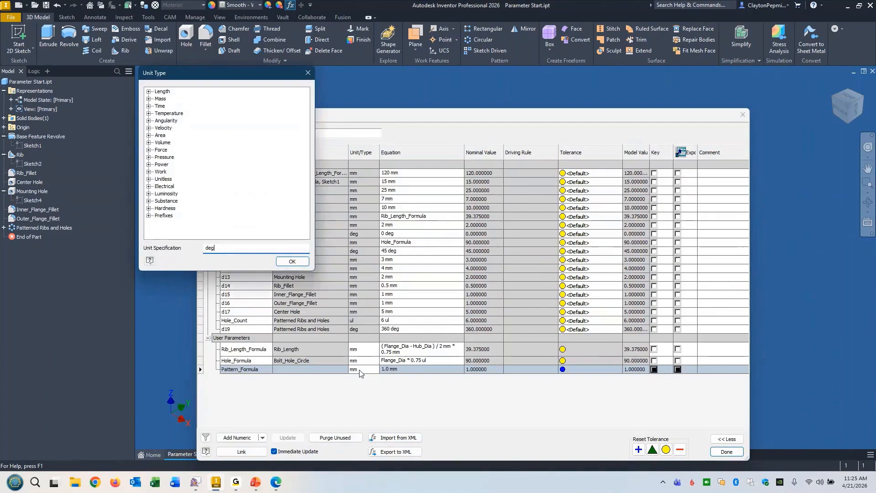
key("Return")
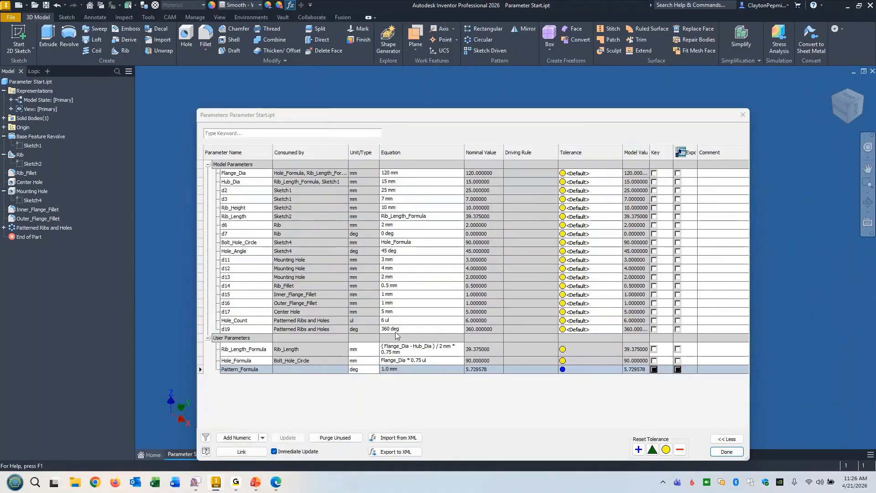
Set the Pattern_Formula equation to (360 / Hole_Count) /2ul.
left_click(395, 370)
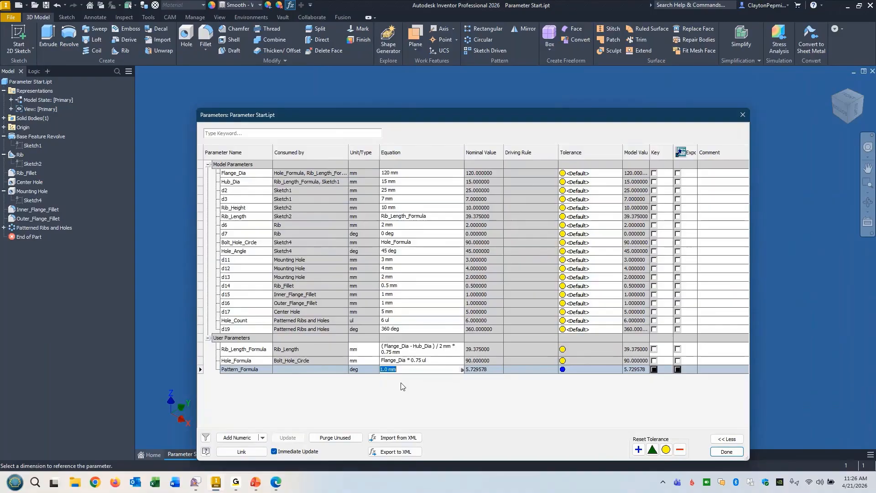
type("3")
type("60 / Hole")
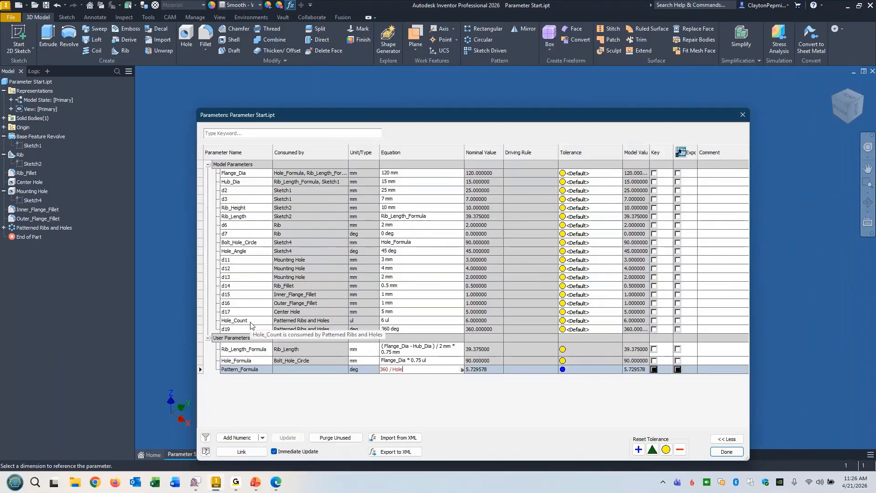
type("_Count")
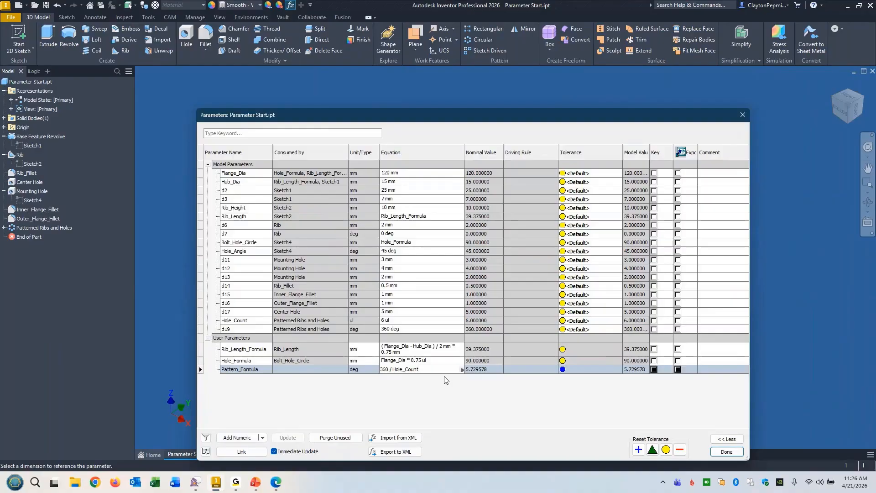
type(")")
key("Left")
key("Left")
key("Left")
key("Left")
key("Left")
key("Left")
key("Left")
key("Left")
key("Left")
key("Left")
key("Left")
key("Left")
key("Left")
key("Left")
key("Left")
key("Left")
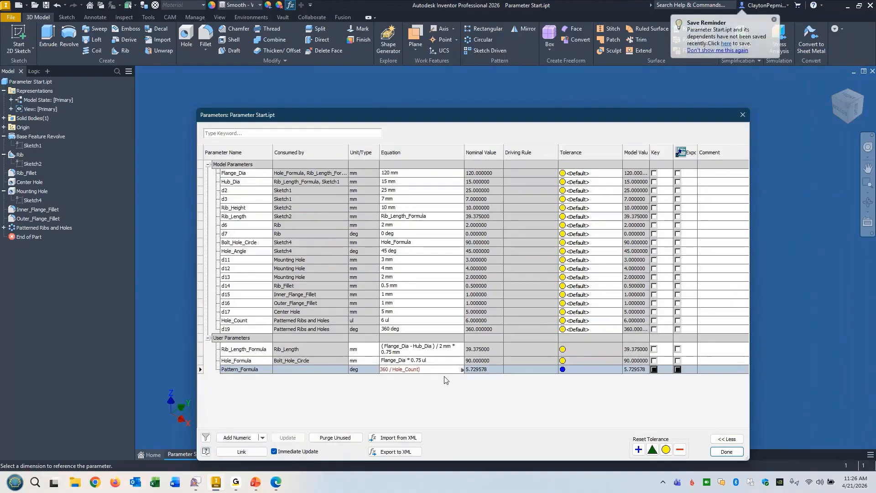
type("(")
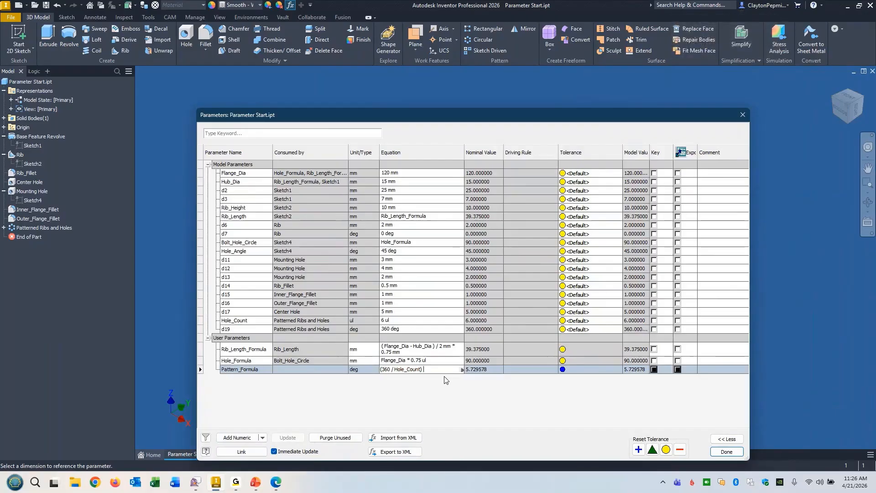
key("End")
type("/2")
type("ul")
key("Return")
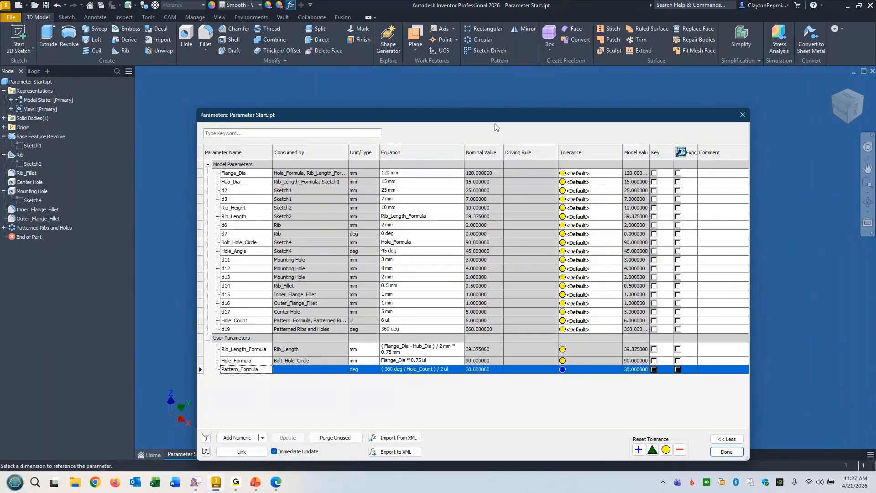
Inspect the part behind the parameter table and choose Pattern_Formula from the listed parameters as Hole_Angle's equation.
left_click_drag(486, 117, 500, 402)
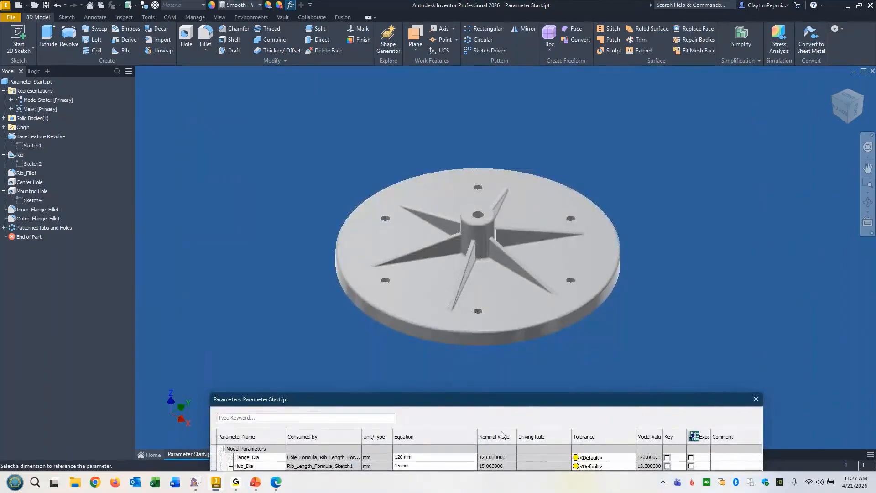
left_click_drag(471, 404, 441, 125)
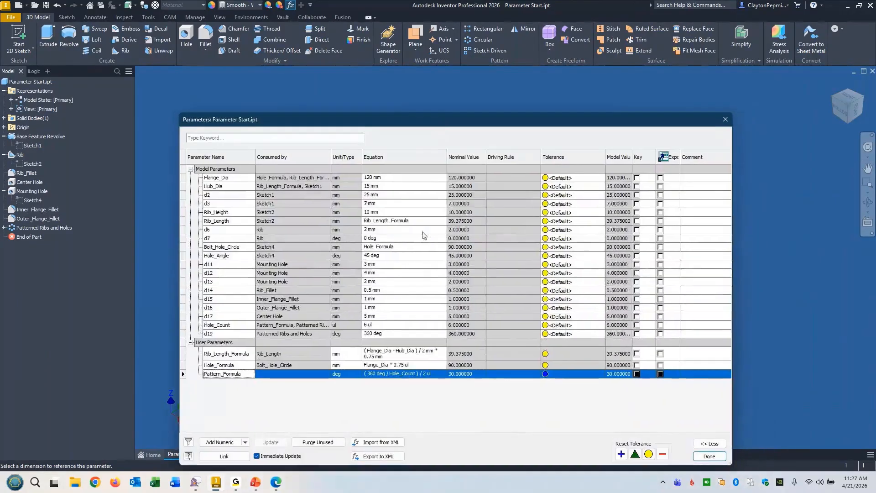
left_click(375, 325)
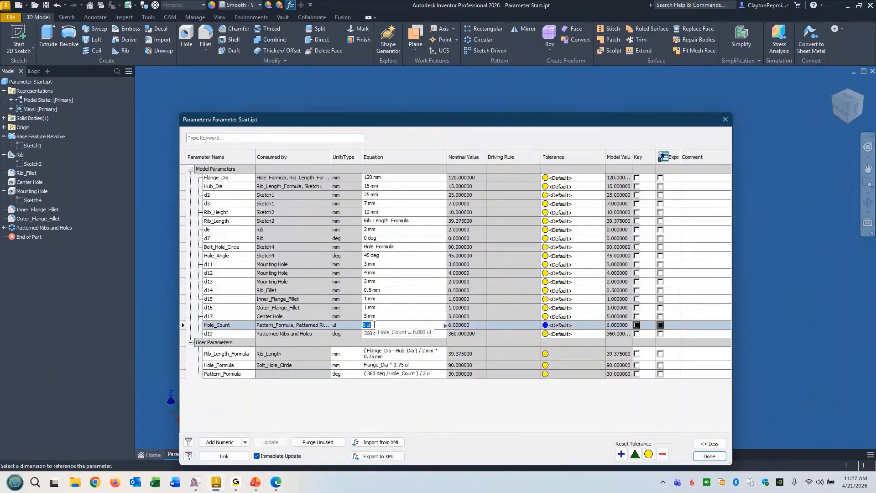
left_click(383, 257)
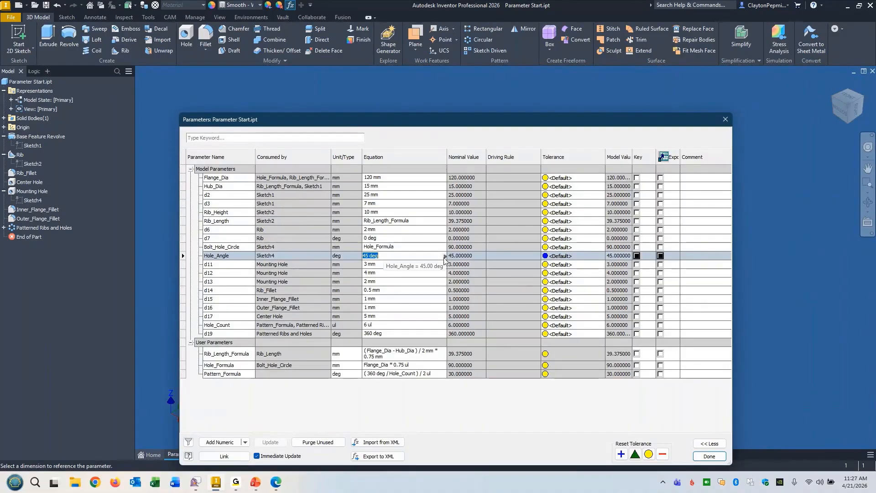
left_click(444, 256)
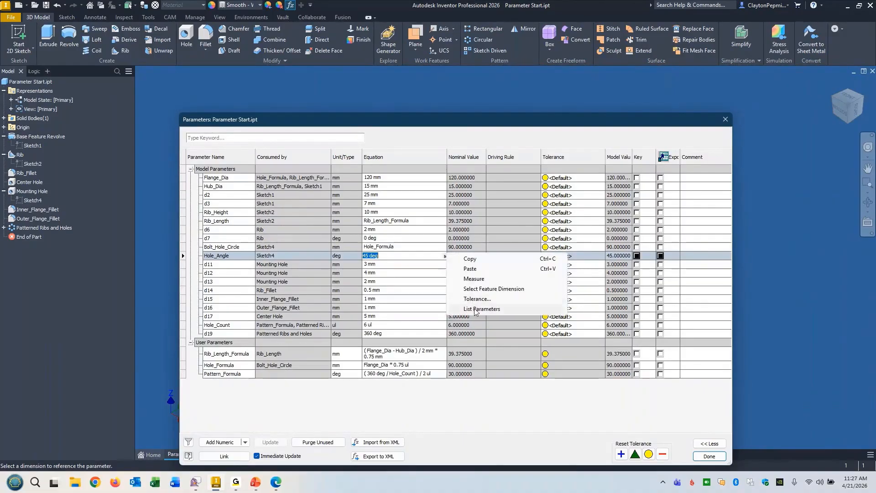
left_click(475, 309)
left_click(397, 287)
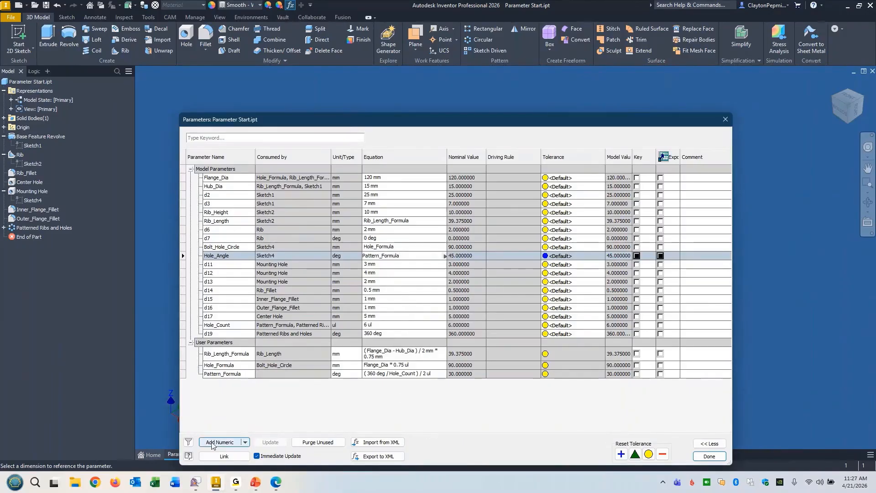
Filter the parameter table to renamed parameters only and check the equations of Rib_Length, Bolt_Hole_Circle and Hole_Count.
left_click(188, 442)
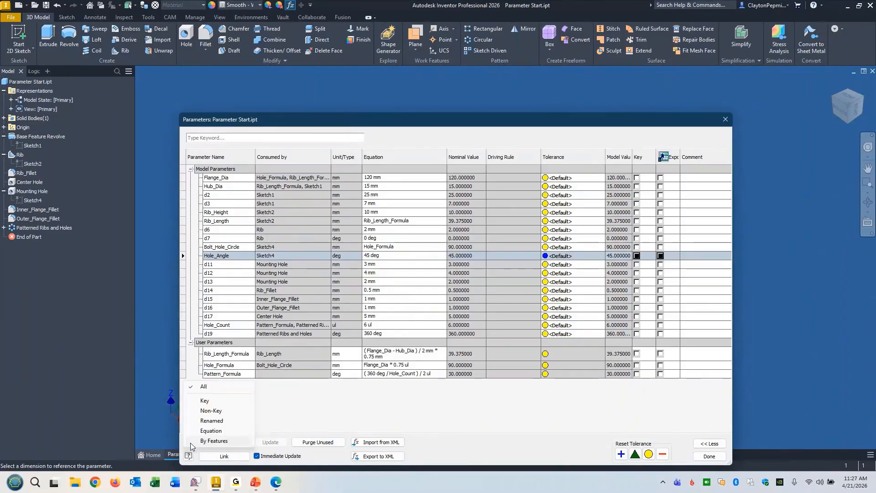
left_click(211, 421)
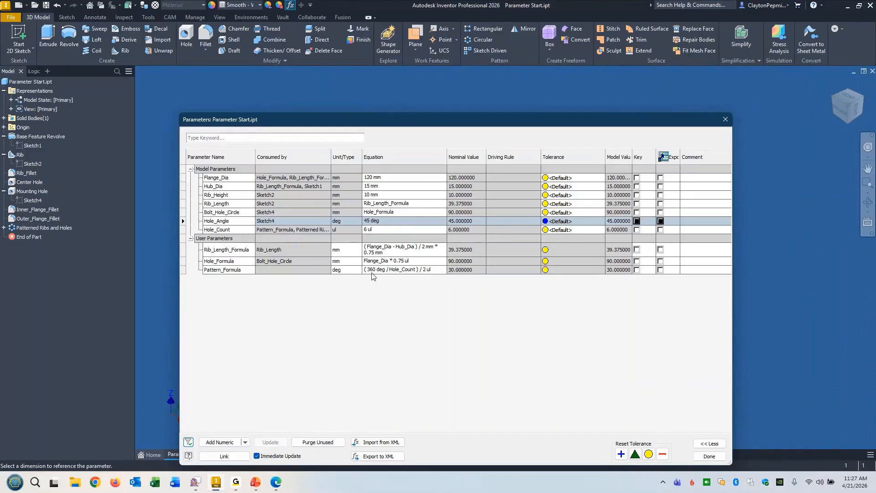
left_click(382, 204)
left_click(381, 213)
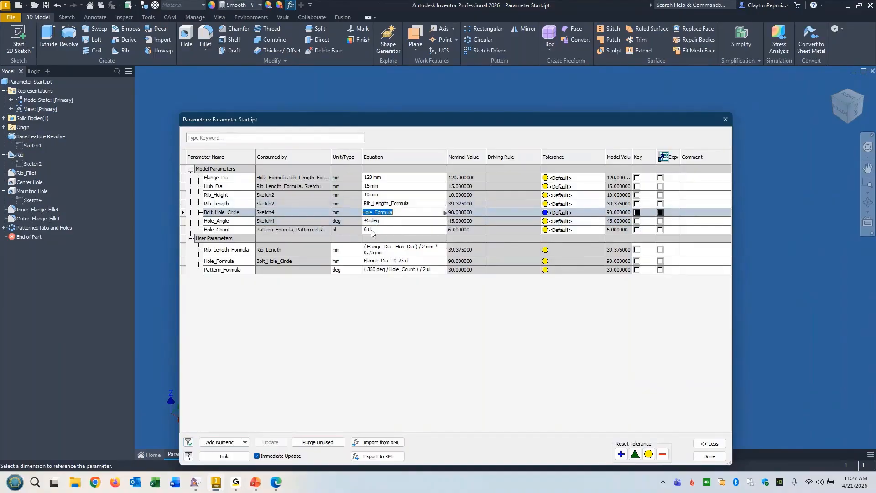
left_click(377, 229)
left_click(386, 203)
left_click(384, 212)
List all parameters again, set Hole_Angle's equation to Pattern_Formula and close the parameter table.
left_click(188, 442)
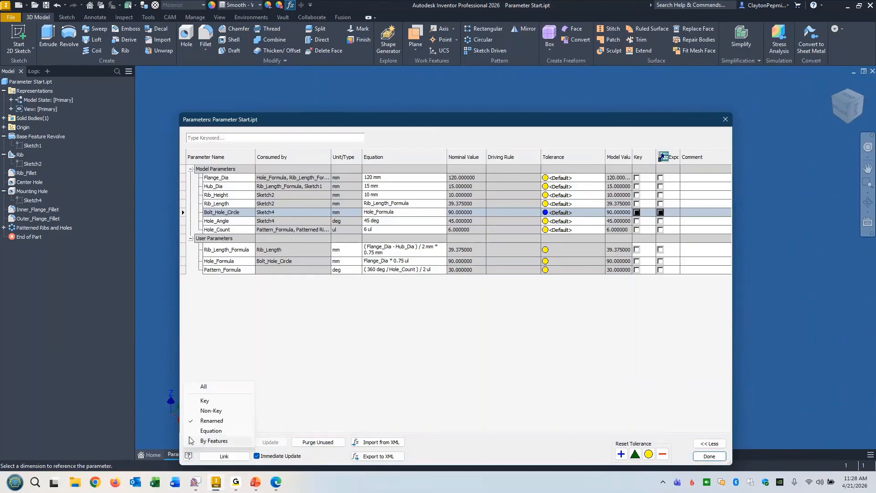
left_click(204, 387)
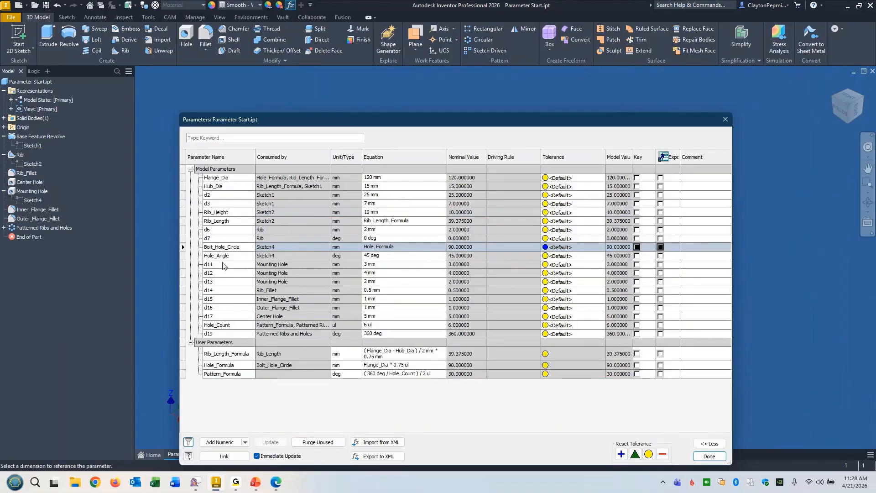
left_click(389, 256)
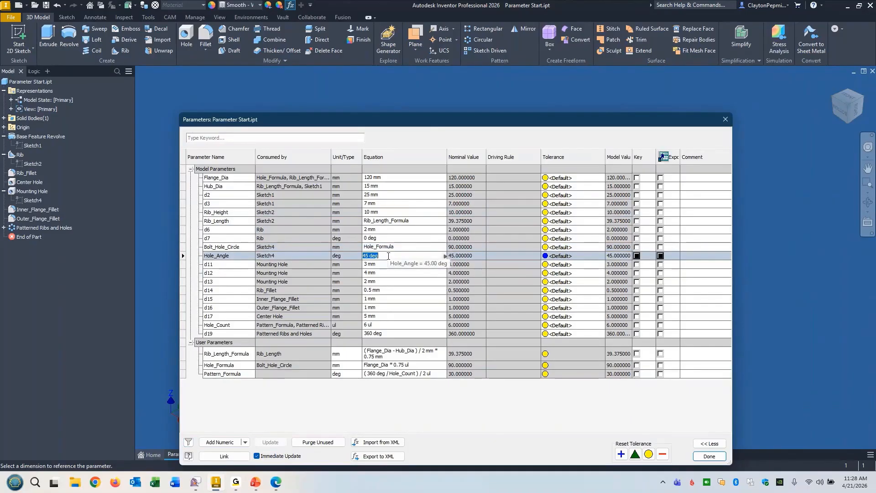
type("Pa")
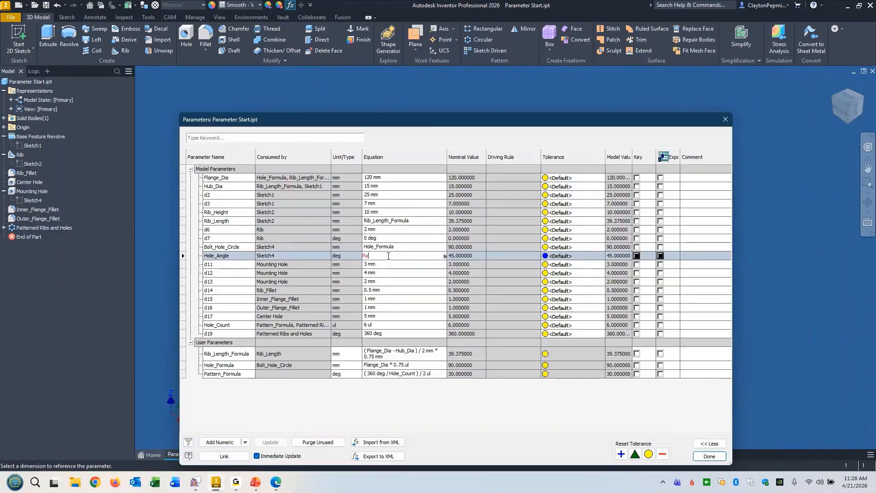
type("ttern_Formula")
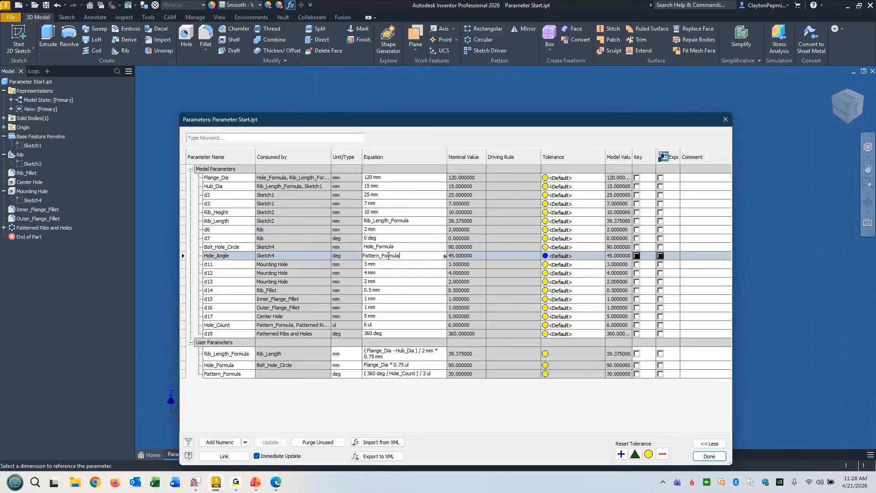
key("Return")
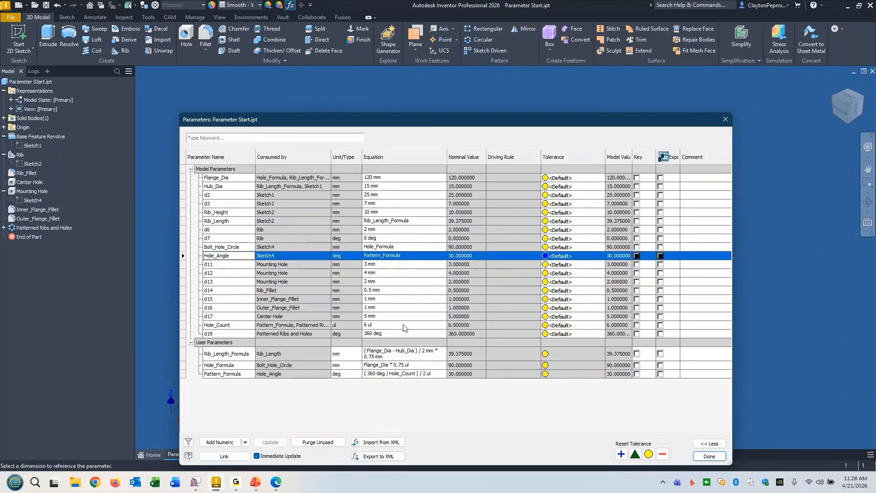
left_click(701, 457)
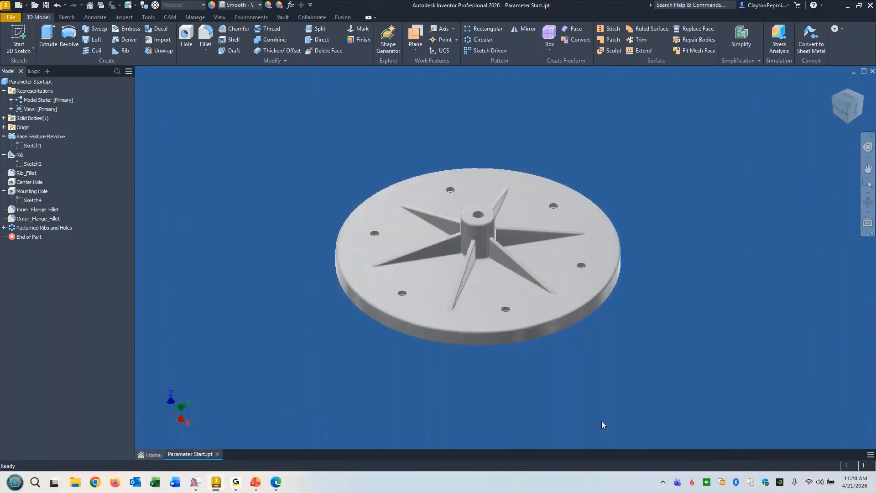
Set Flange_Dia to 80 mm in the parameter table and place the table clear of the part.
middle_click_drag(586, 398, 783, 406)
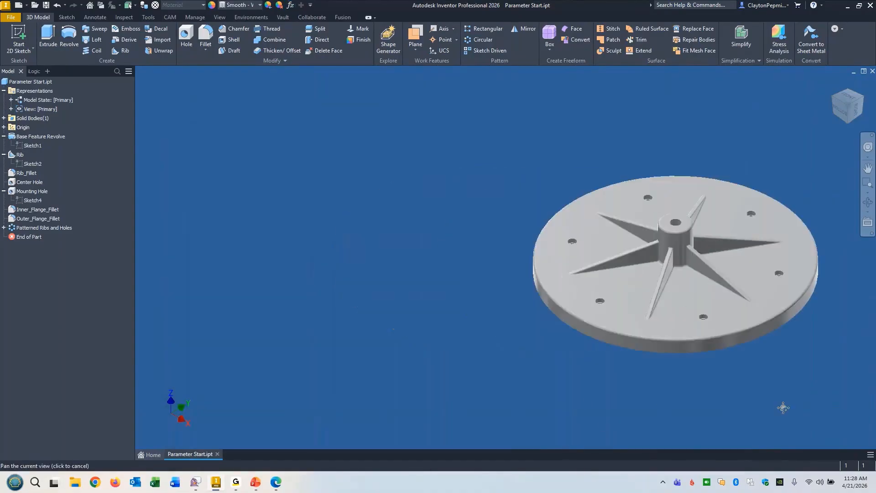
scroll(784, 407, "down", 3)
scroll(784, 407, "up", 5)
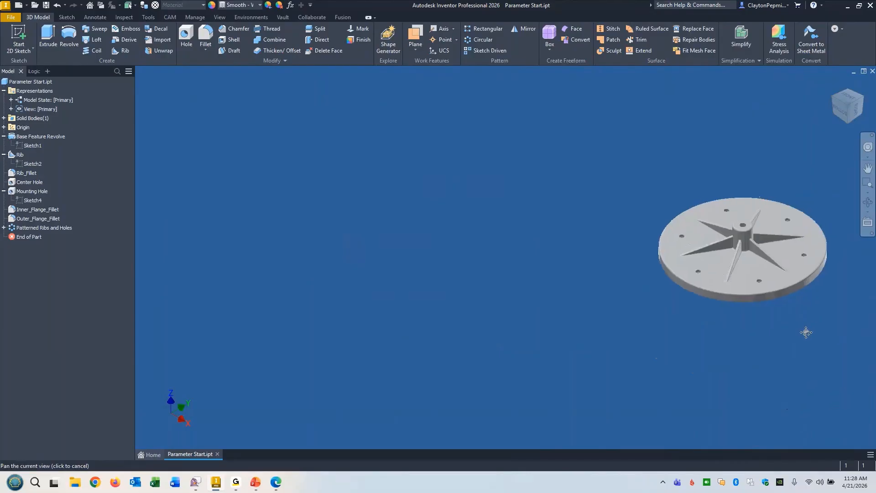
scroll(525, 258, "down", 2)
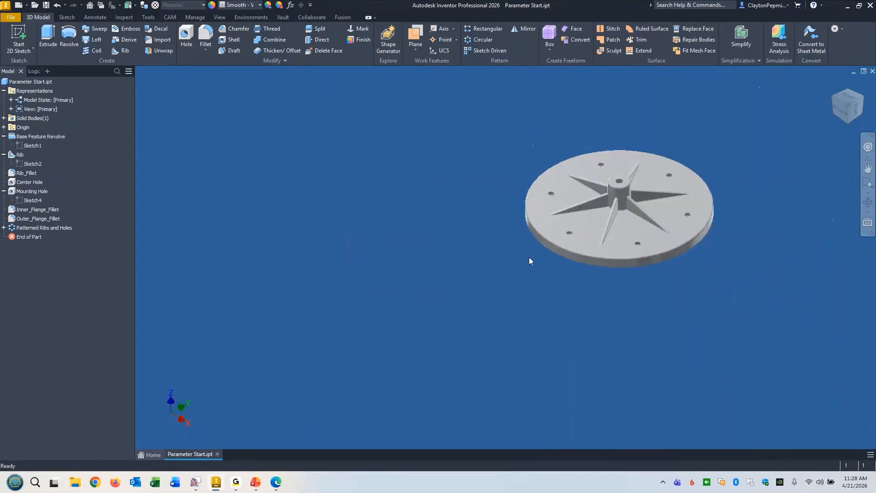
middle_click_drag(528, 259, 646, 317)
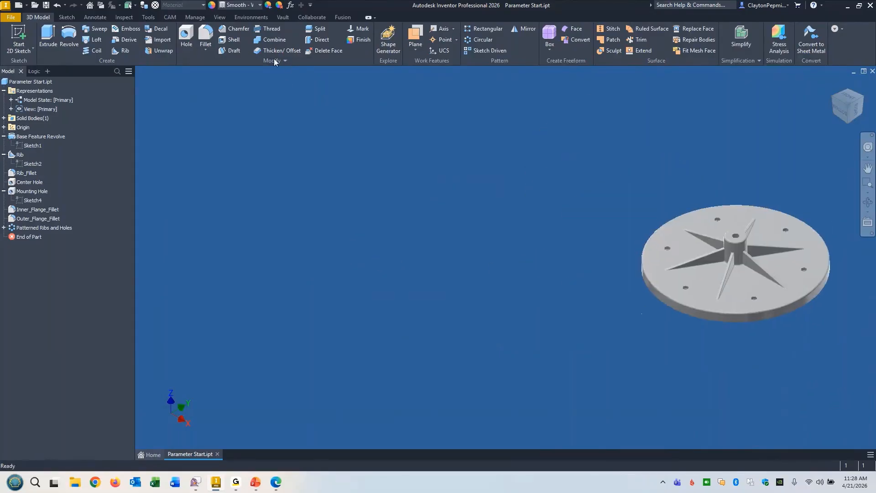
left_click(290, 5)
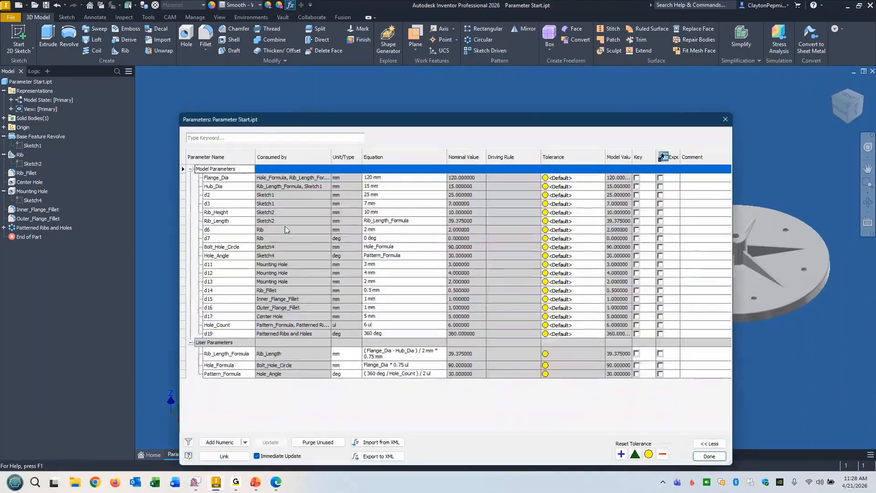
left_click(369, 177)
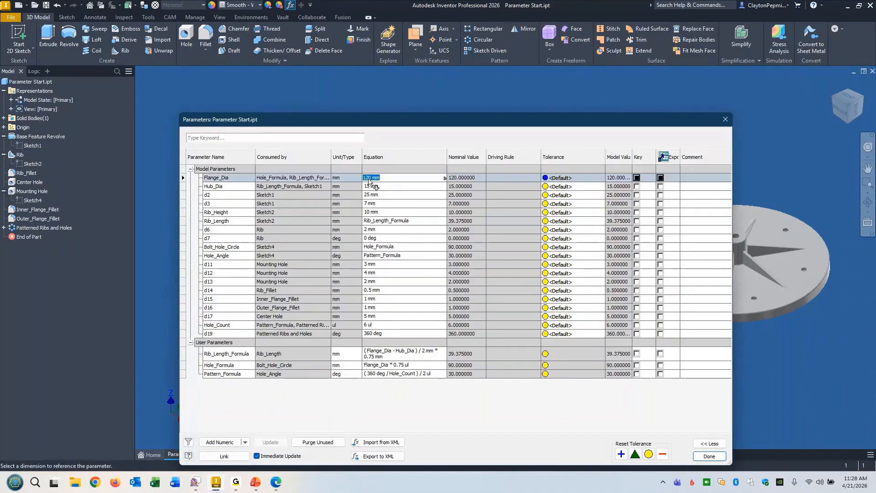
type("80")
key("Return")
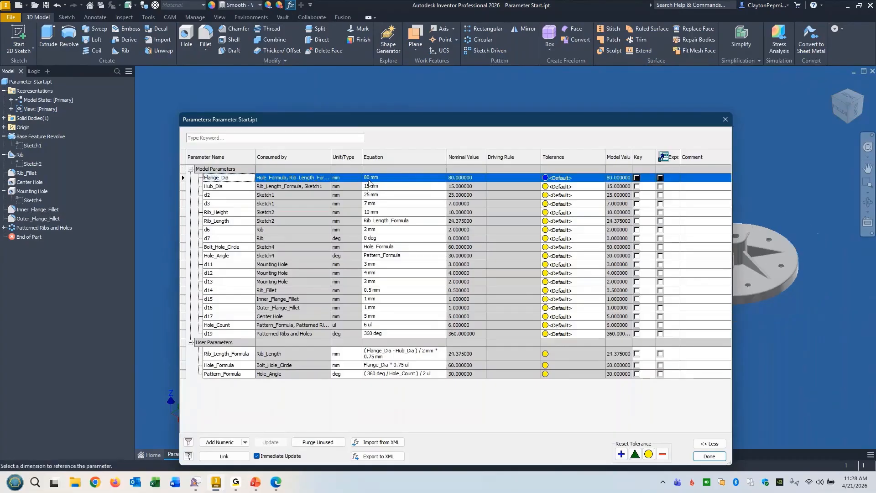
left_click_drag(458, 126, 358, 81)
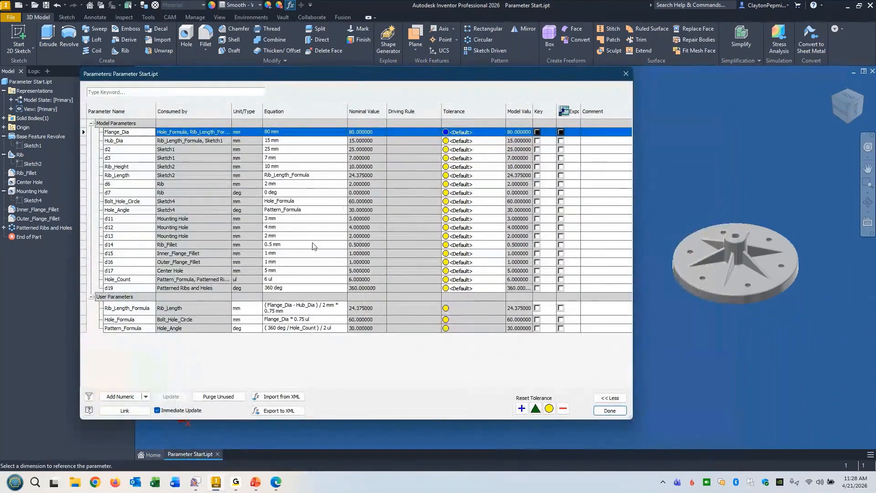
Test the rib and hole pattern with Hole_Count set to 12 and to 8, and close the parameter table.
left_click(281, 279)
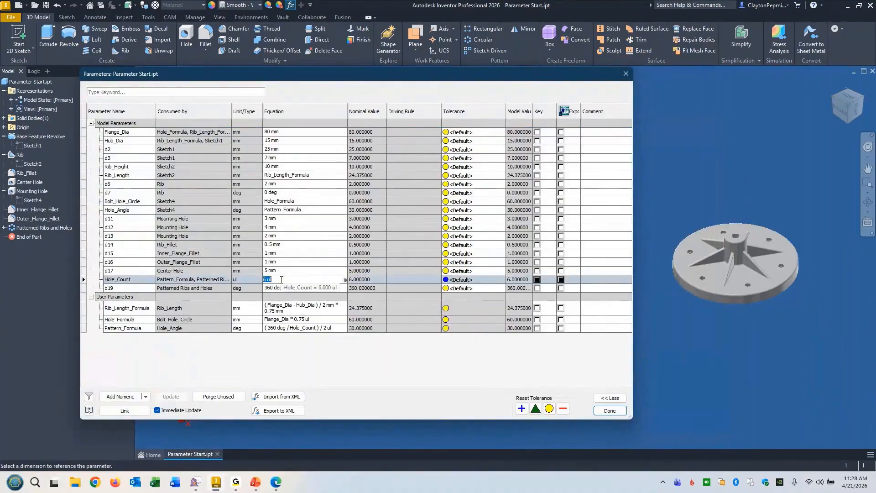
type("12")
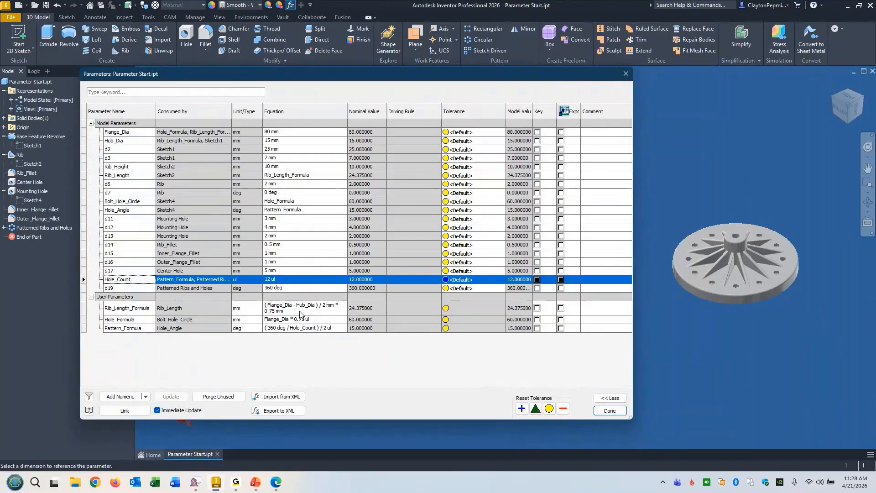
left_click(291, 278)
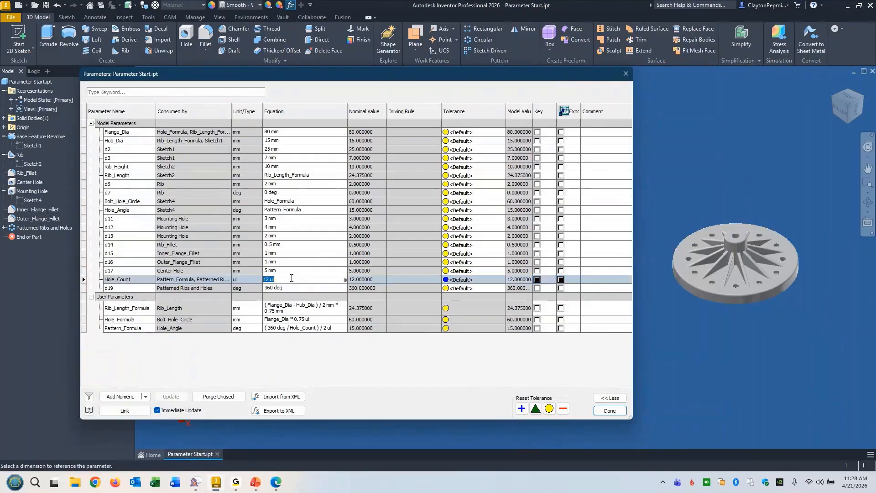
type("8")
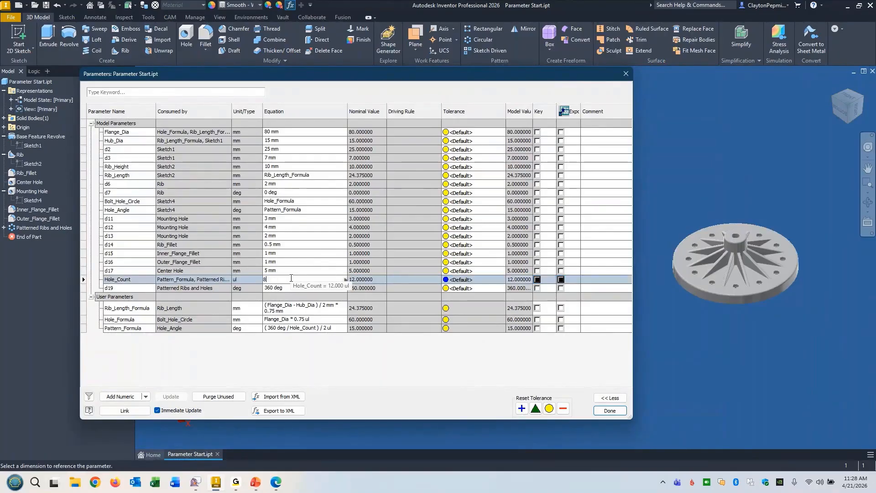
key("Return")
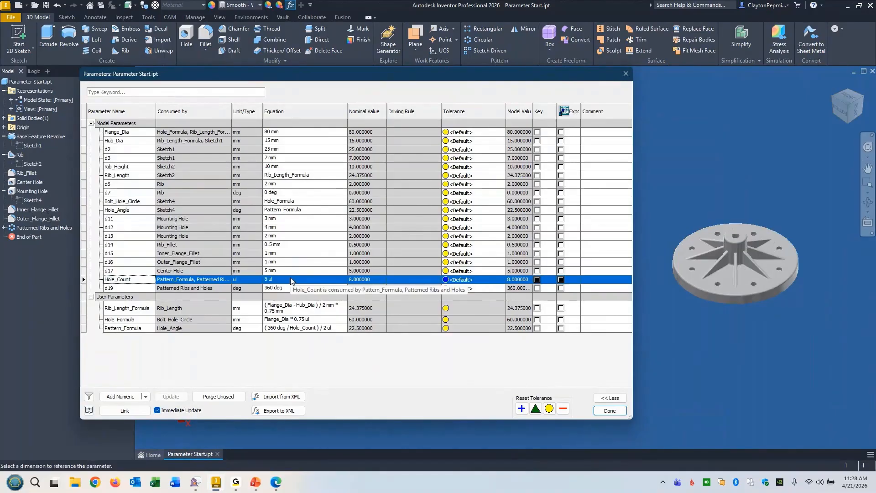
key("Escape")
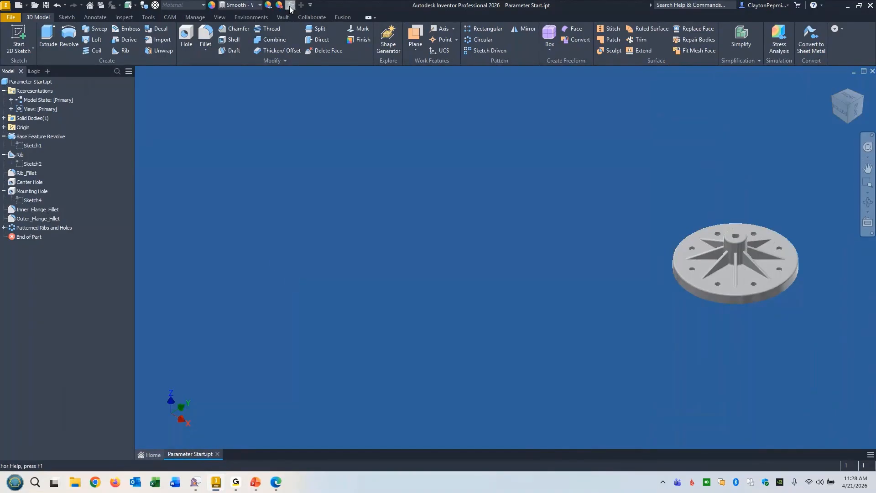
Reopen the parameter table and test the pattern with Hole_Count set to 6.
left_click(290, 8)
left_click(297, 279)
type("6")
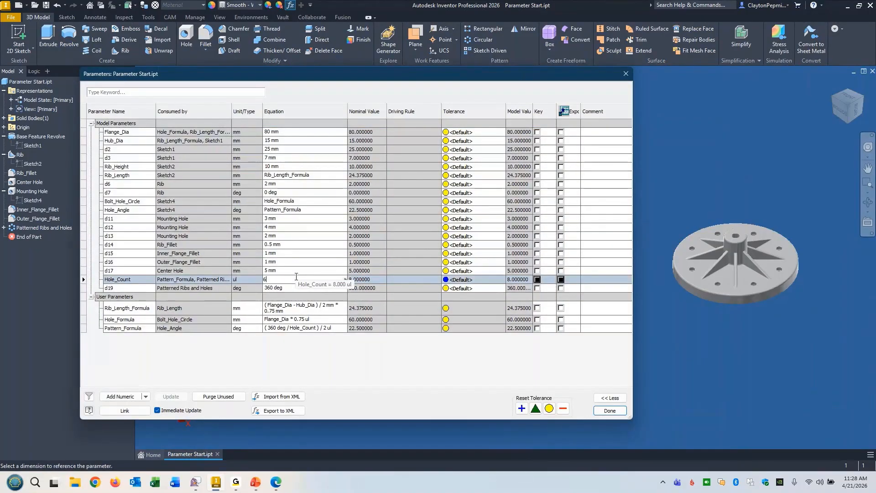
key("Return")
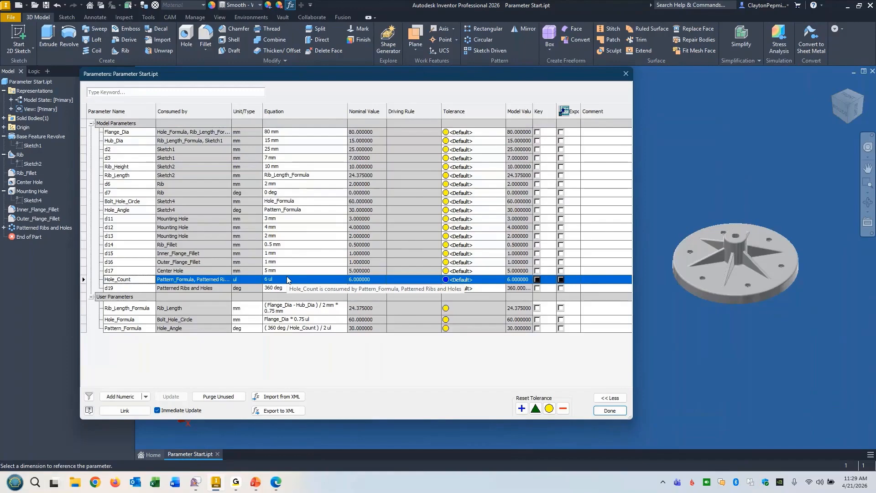
left_click(291, 6)
left_click(292, 7)
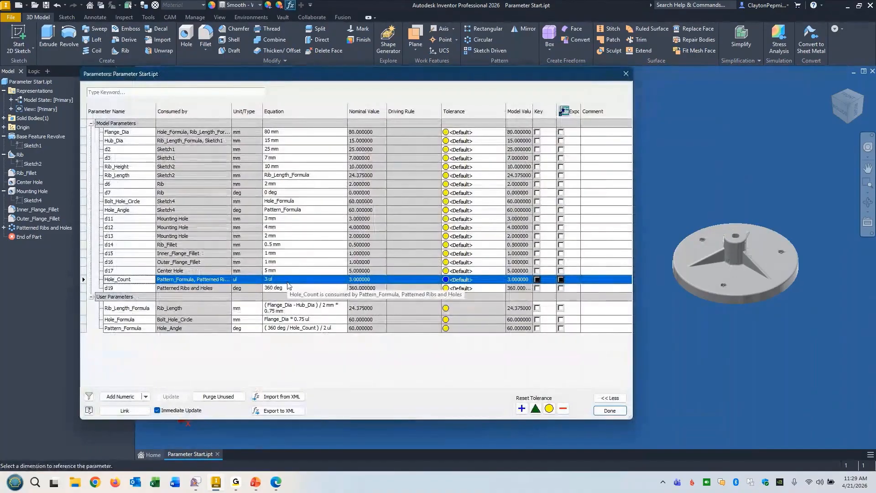
Test the pattern with Hole_Count set to 2 and to 3.
left_click(286, 280)
type("2")
key("Return")
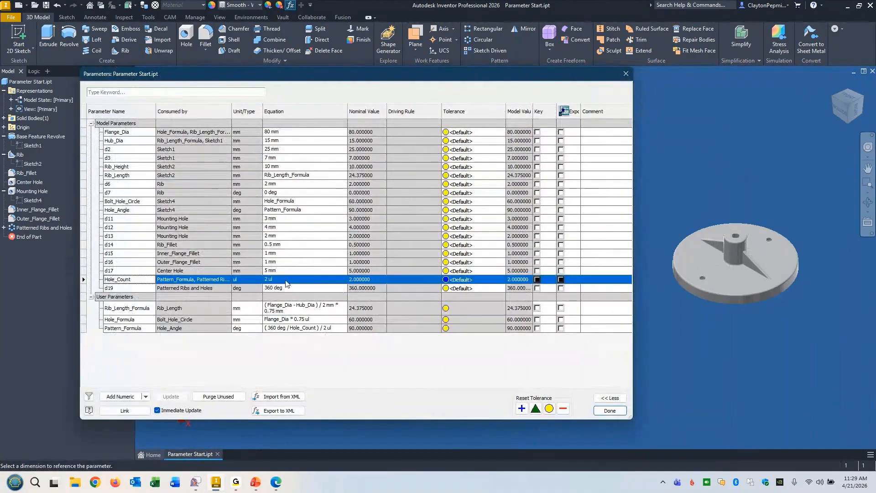
left_click(286, 279)
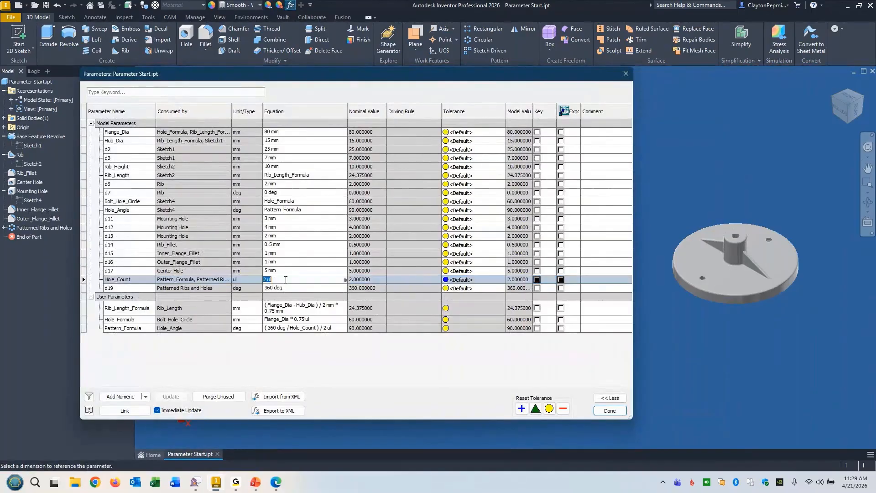
type("3")
key("Return")
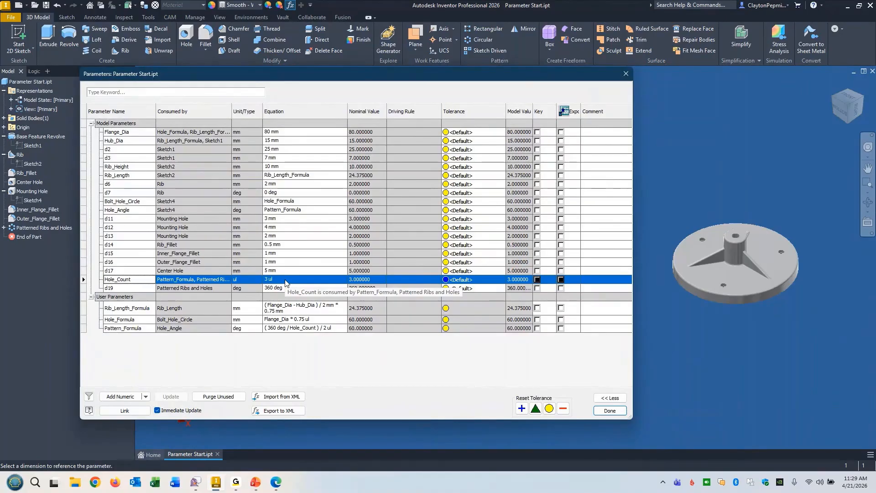
Set Hole_Count to 12 to test a denser rib and hole pattern.
left_click(285, 279)
type("12")
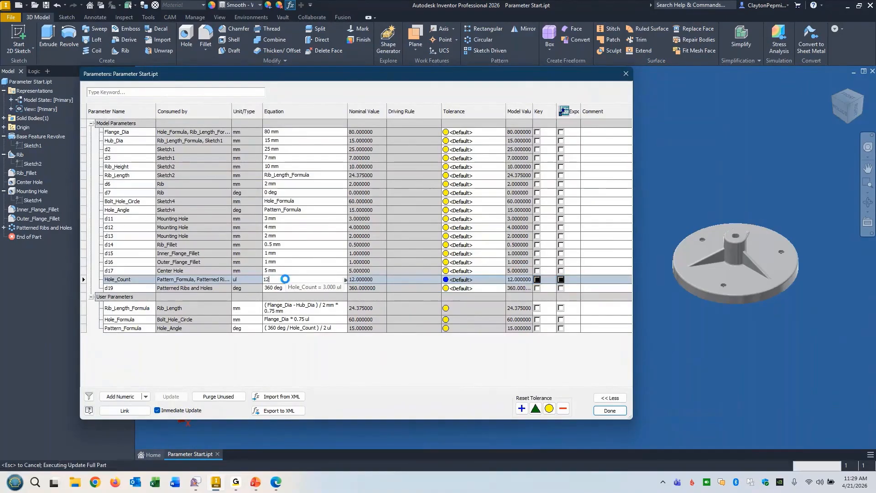
key("Return")
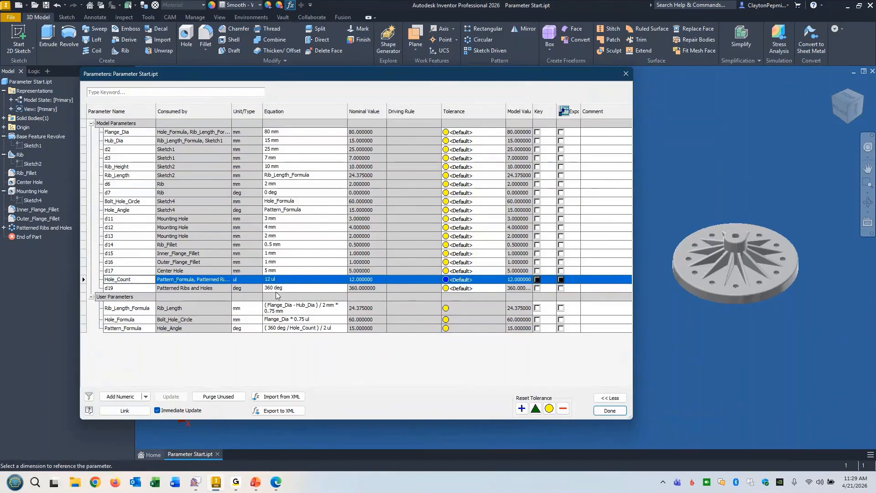
Try the rib and hole pattern with Hole_Count set to 20, and expand the update error details before dismissing them.
left_click(279, 280)
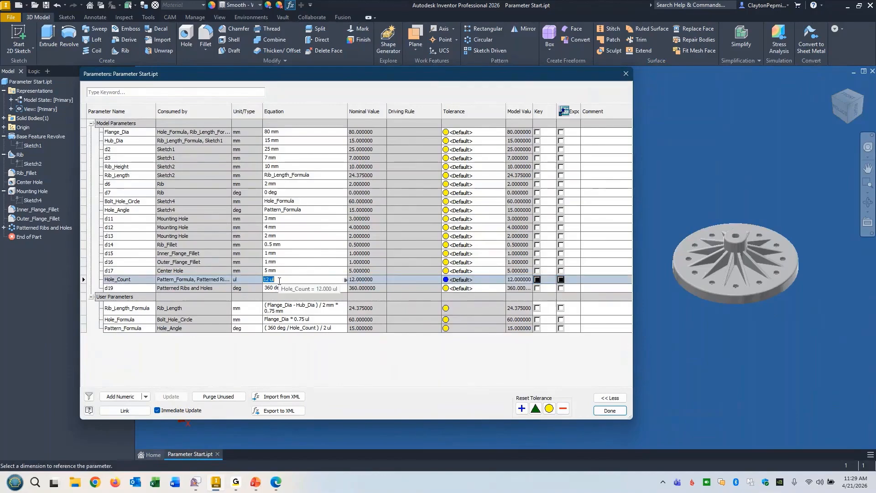
type("20")
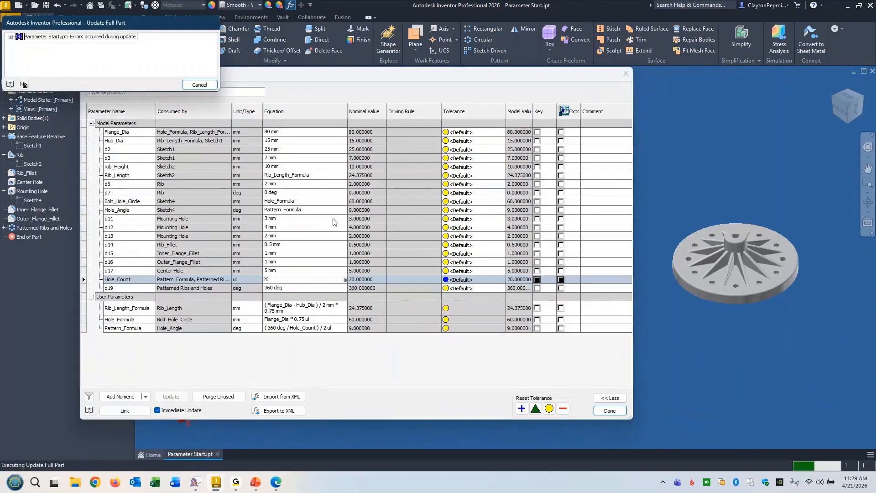
left_click(11, 37)
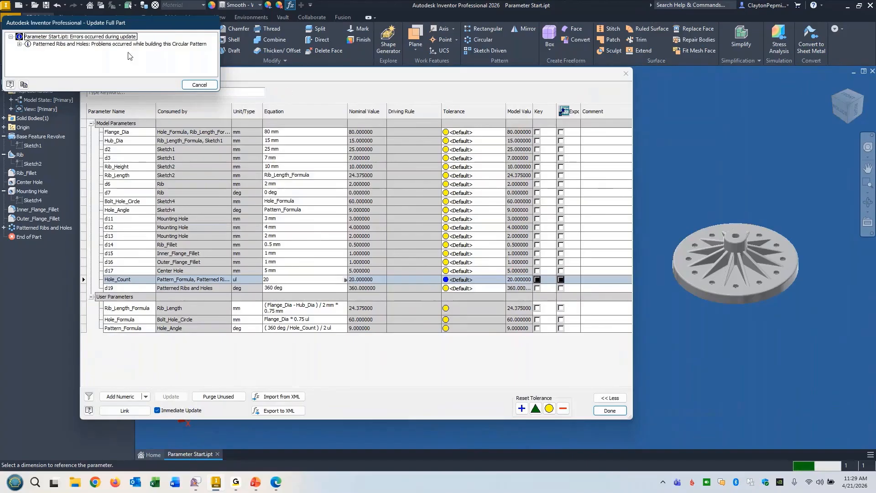
left_click(199, 84)
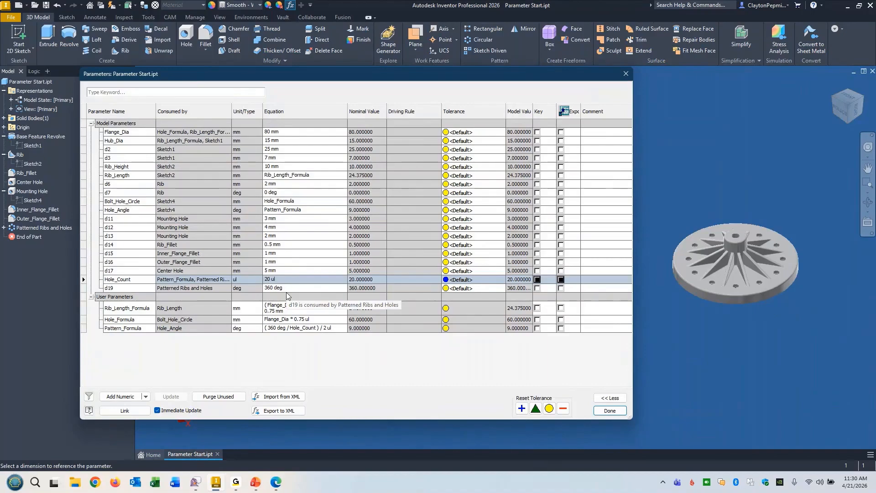
Test the pattern with a fractional Hole_Count of 14.5.
left_click(280, 279)
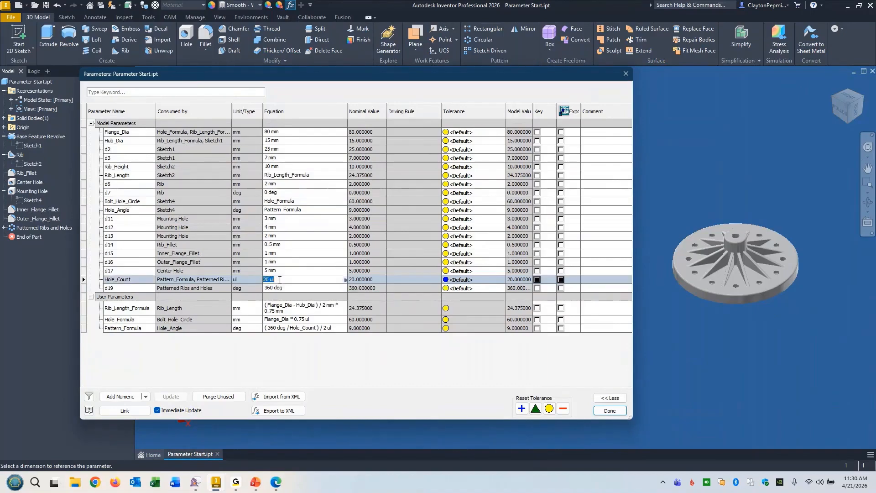
type("14.5")
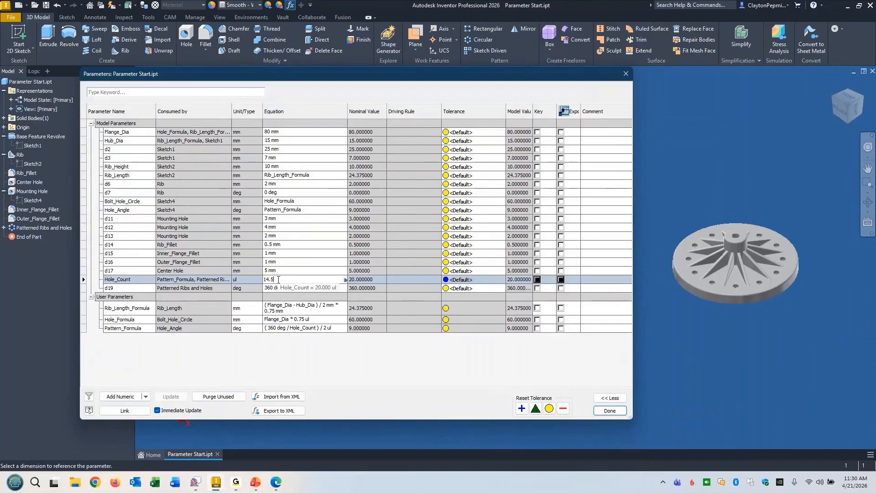
key("Return")
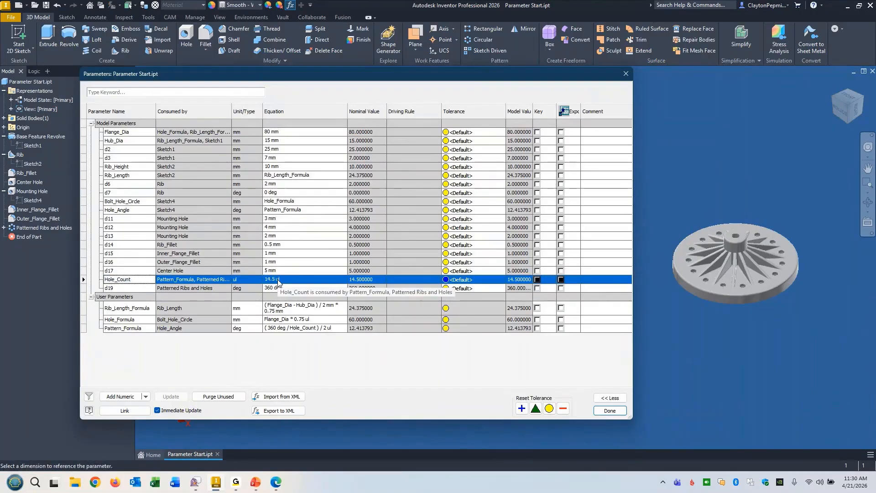
Set Hole_Count back to a whole number, 3.
left_click(278, 280)
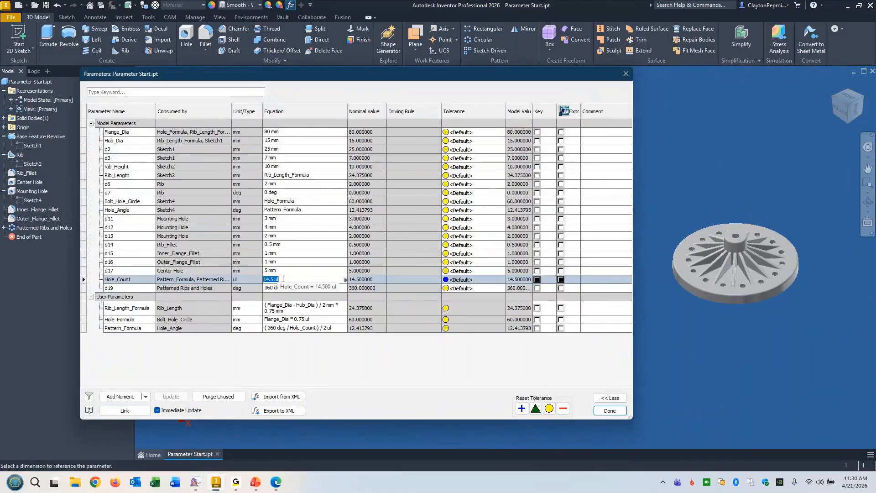
type("3")
key("Return")
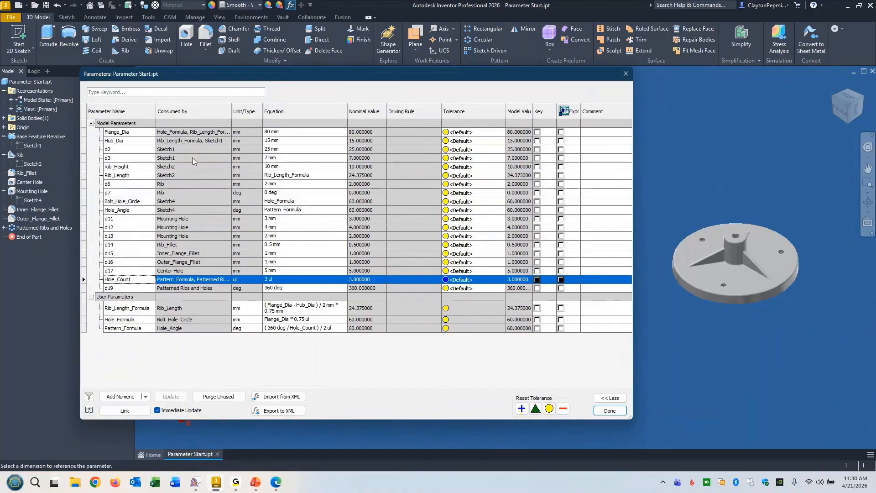
double_click(137, 308)
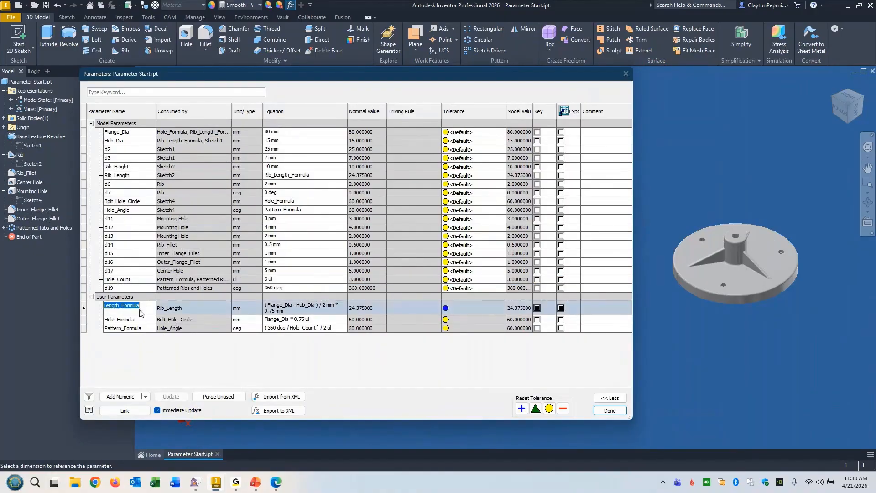
left_click(135, 321)
left_click(136, 329)
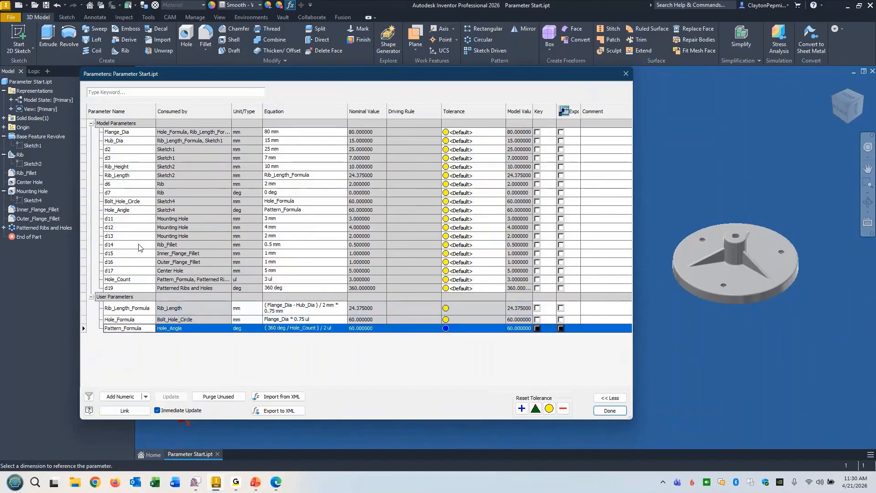
Make Hole_Count a multi-value parameter and delete the existing 3 ul entry from its value list.
double_click(132, 284)
right_click(131, 283)
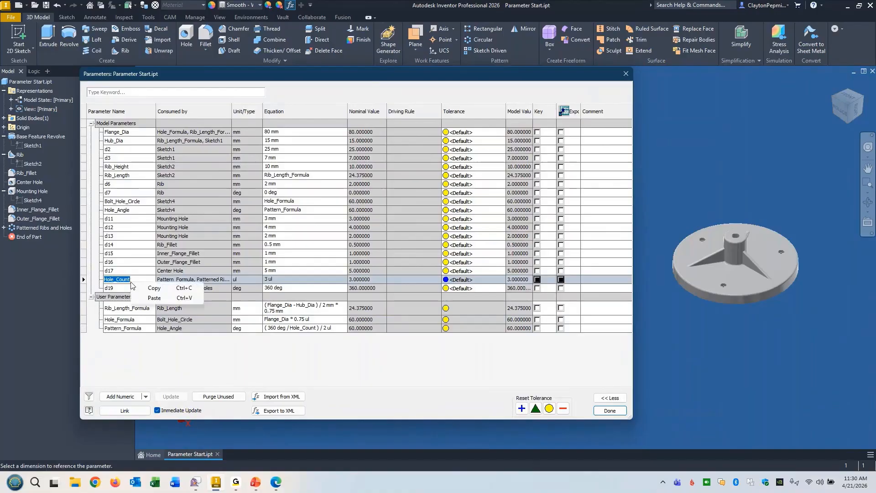
left_click(175, 280)
right_click(176, 277)
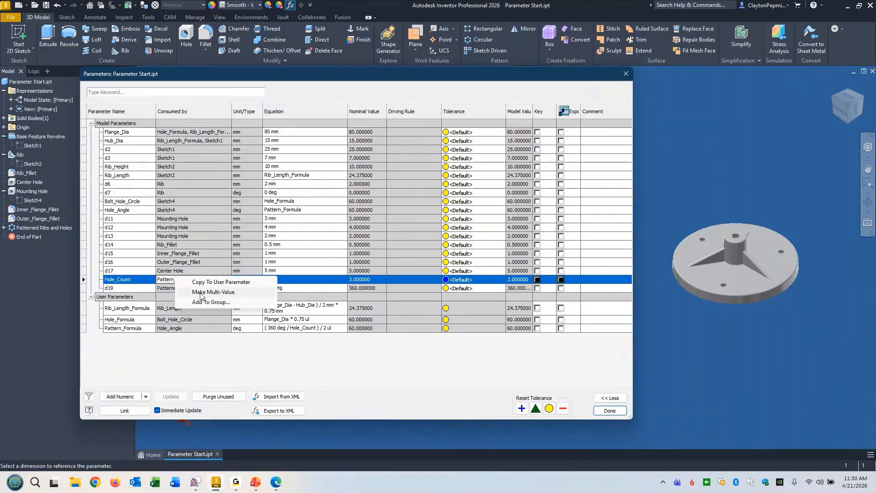
left_click(200, 292)
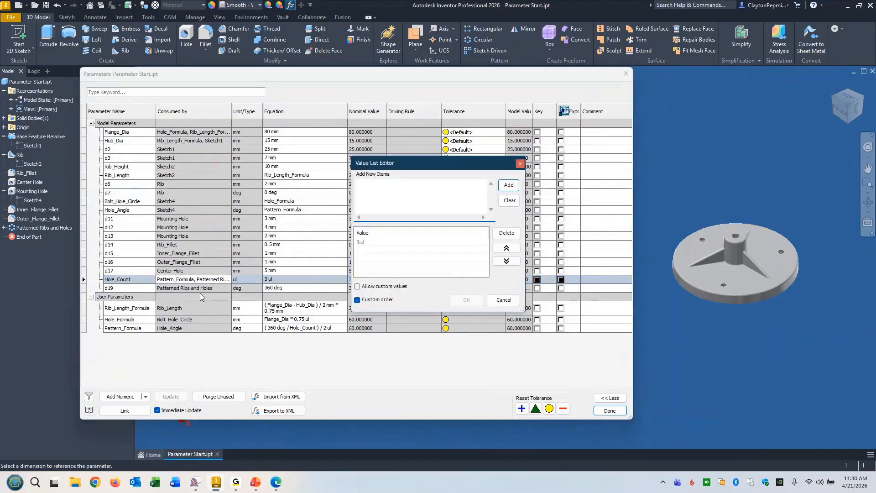
left_click(360, 243)
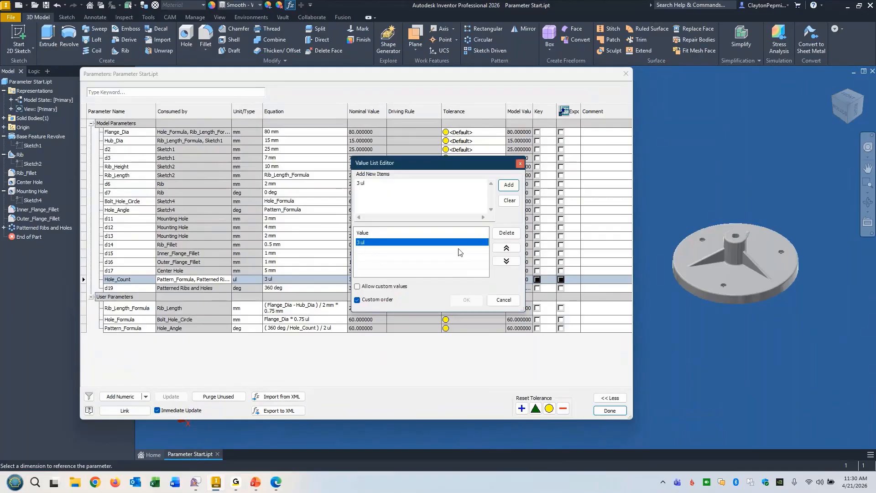
left_click(507, 233)
Enter 3, 4, 5, 6, 7, 8, 9, 10, 12 and 14 on separate lines as the new items for Hole_Count.
left_click(377, 187)
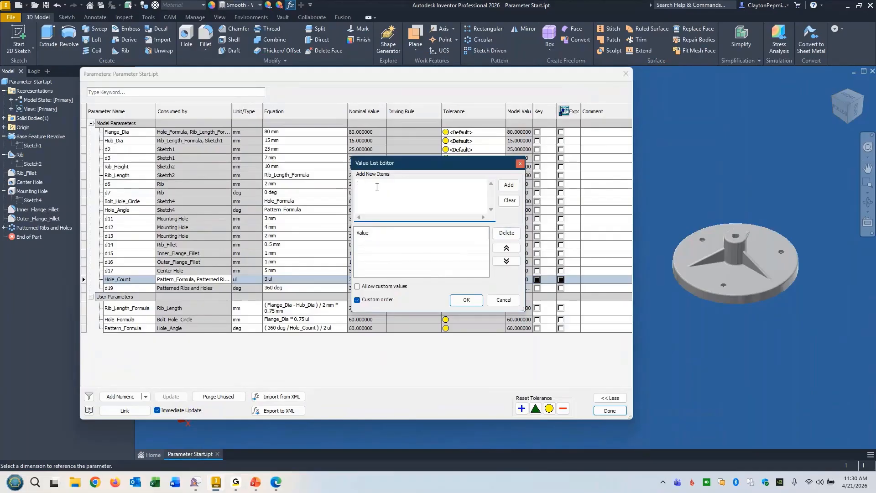
type("3 4")
key("Return")
type("6 7")
key("Return")
type("8")
key("Return")
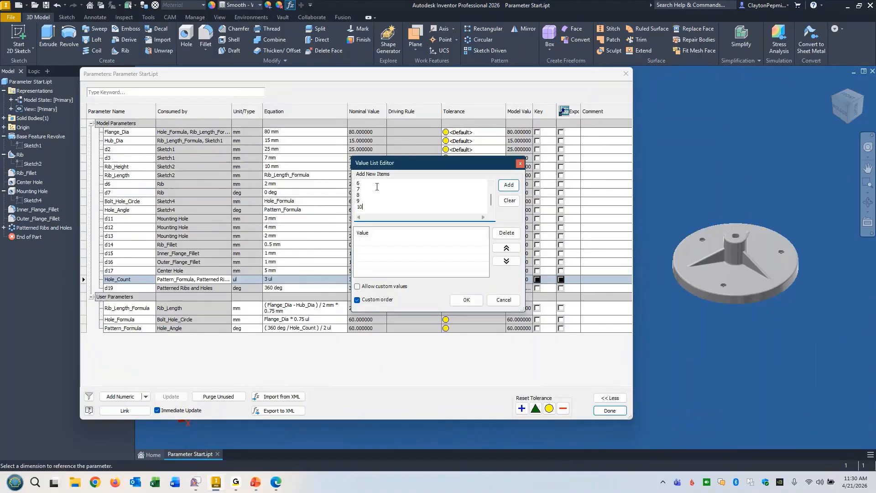
type("10")
key("Return")
type("12")
key("Return")
type("14")
scroll(360, 201, "up", 2)
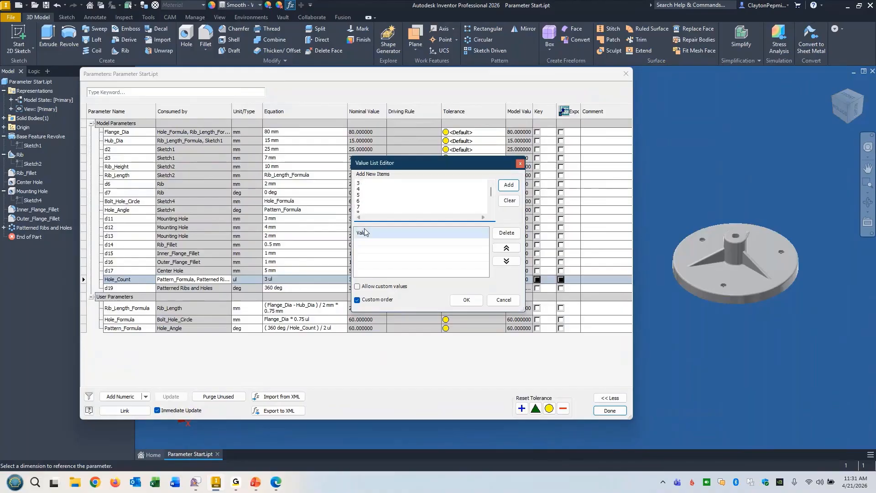
scroll(365, 192, "down", 2)
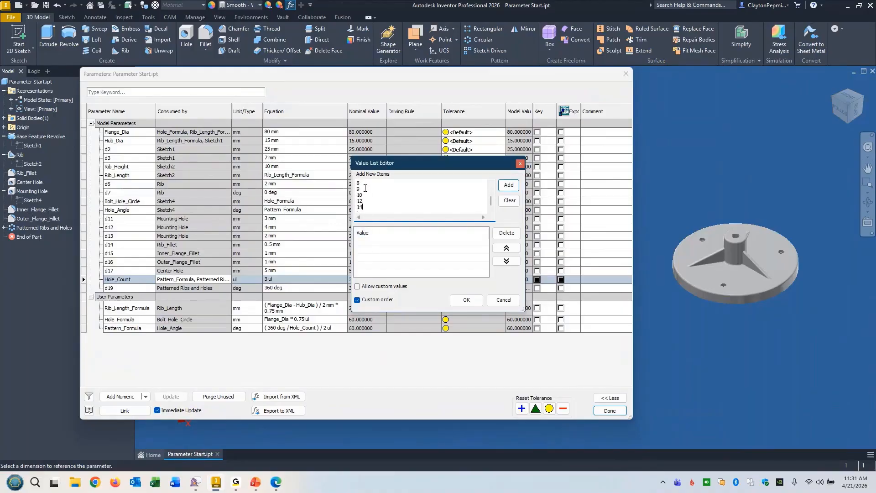
scroll(365, 200, "up", 2)
scroll(368, 192, "down", 1)
double_click(360, 207)
scroll(364, 189, "up", 2)
scroll(362, 185, "down", 2)
Add the entered items to the Hole_Count value list and accept the list.
left_click(509, 186)
scroll(395, 267, "up", 3)
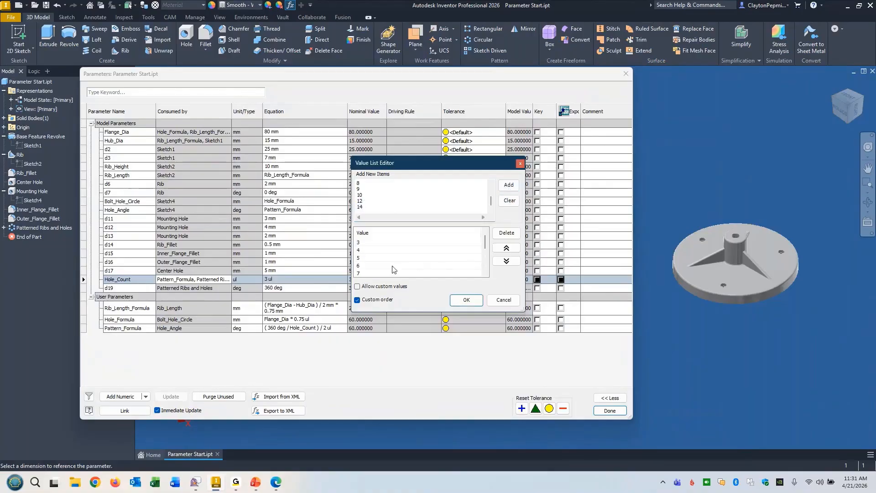
left_click(382, 243)
left_click(466, 300)
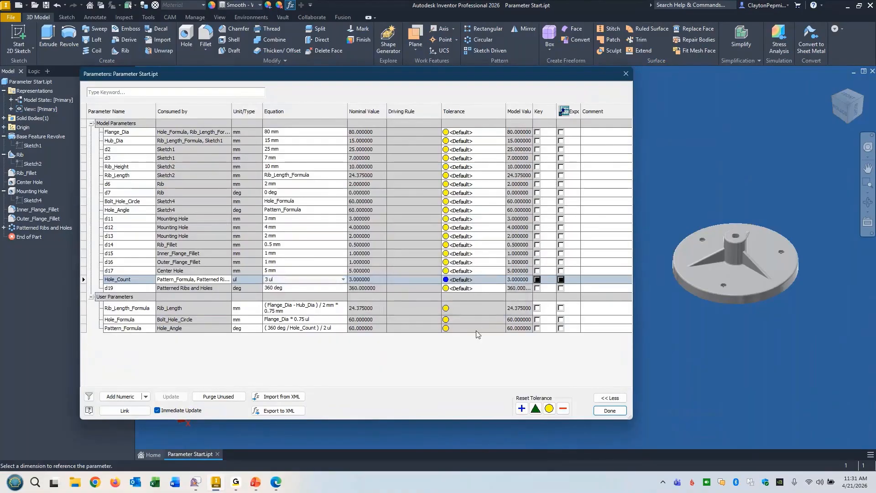
Test the rib and hole pattern by choosing 4, 6 and 10 from the Hole_Count value list.
left_click(342, 280)
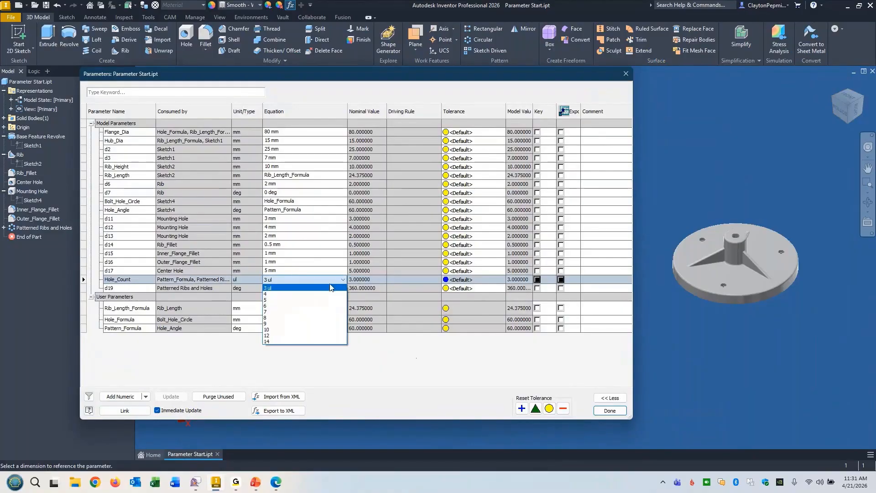
left_click(302, 294)
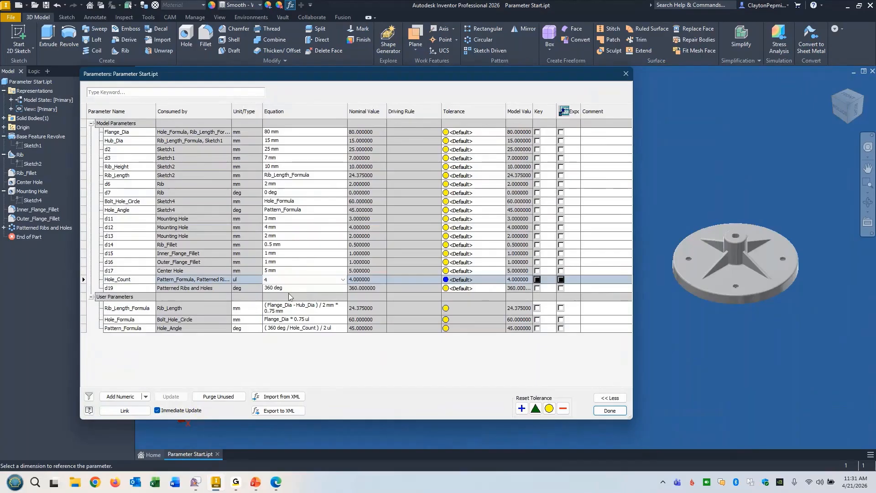
left_click(342, 279)
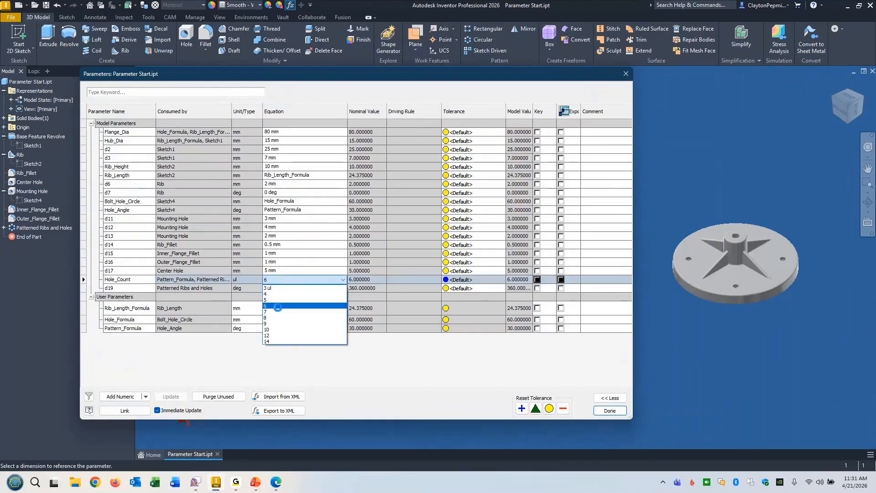
left_click(279, 306)
left_click(290, 283)
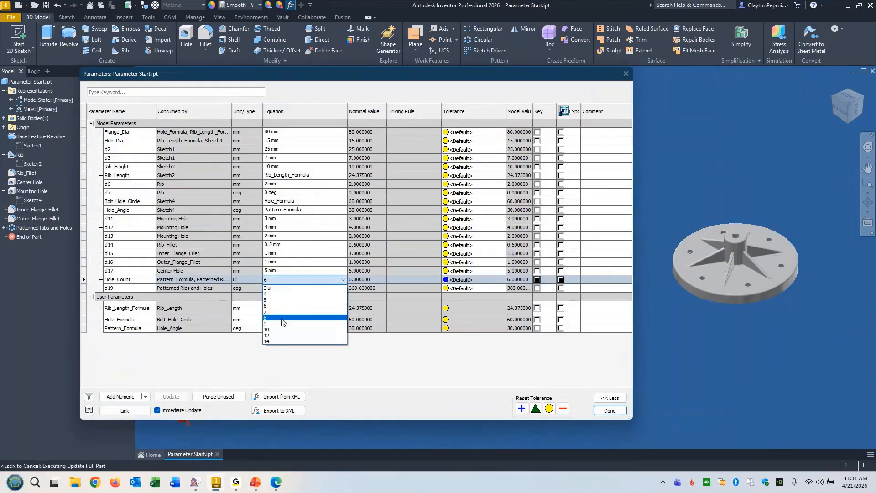
left_click(285, 331)
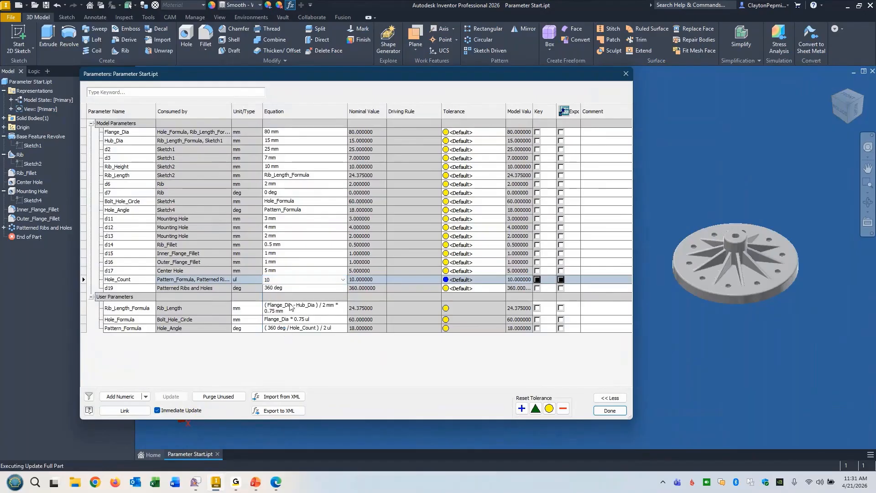
Test the pattern with the listed Hole_Count values 14, 12, 7 and 8.
left_click(288, 283)
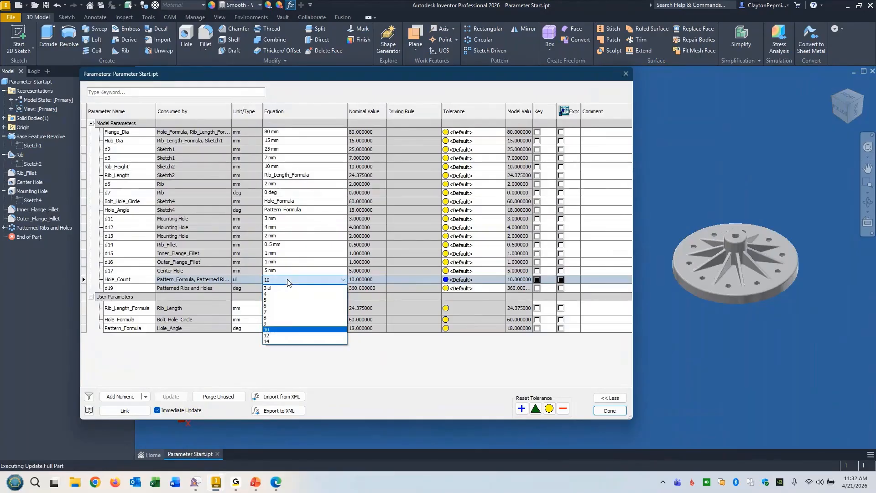
left_click(283, 341)
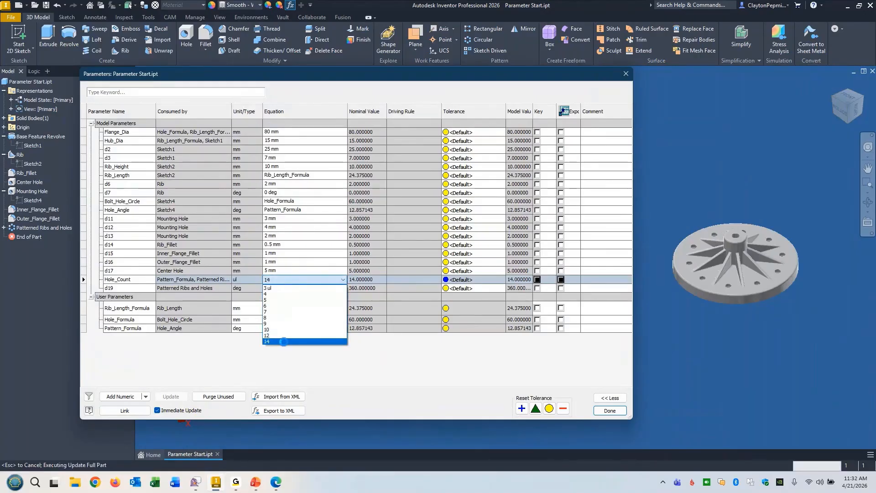
left_click(288, 282)
left_click(289, 335)
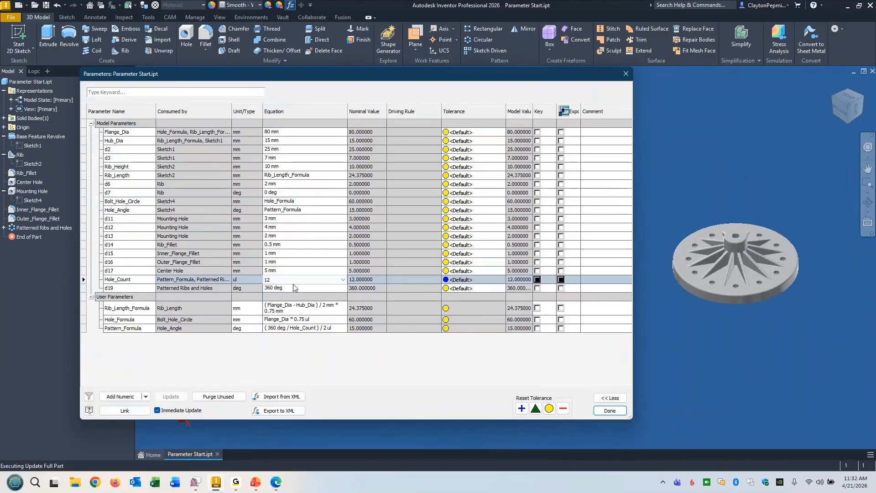
left_click(291, 283)
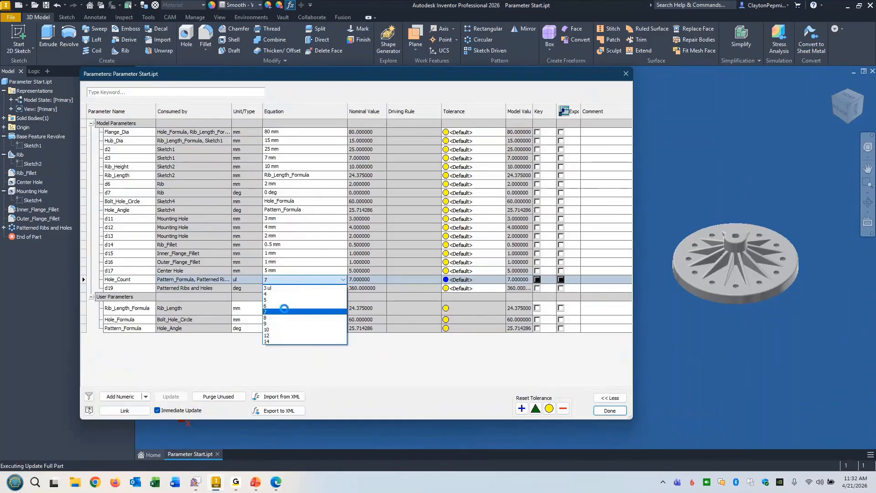
left_click(286, 311)
left_click(288, 280)
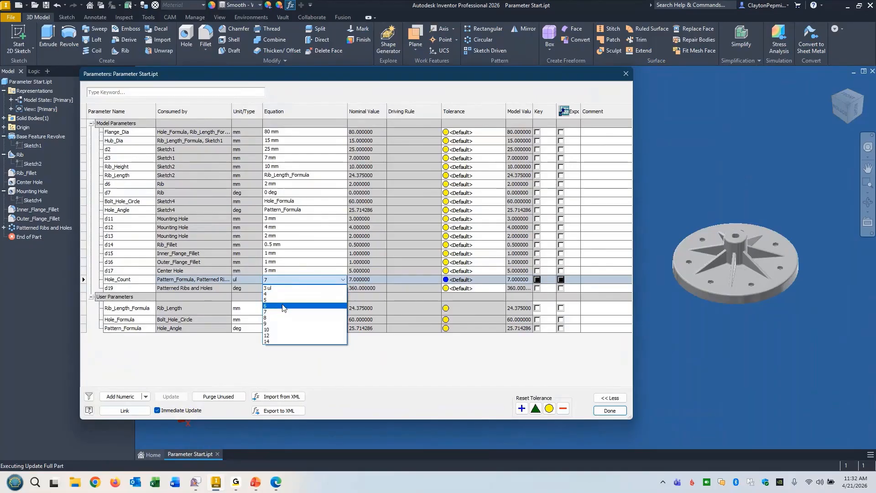
left_click(283, 318)
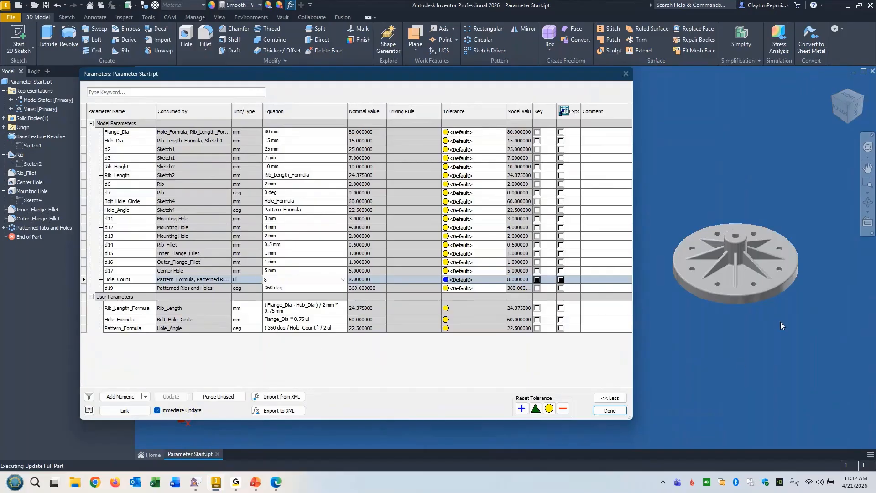
Set Flange_Dia to 120 mm and choose 4 for Hole_Count.
left_click(296, 131)
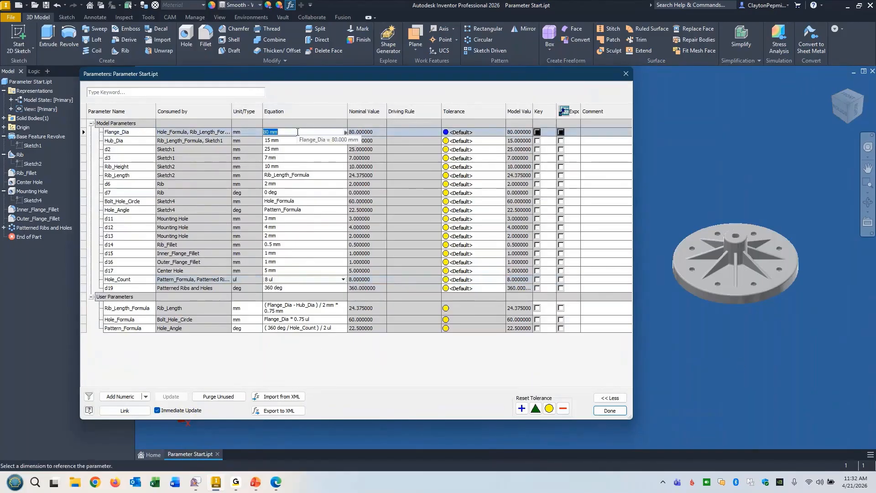
type("120")
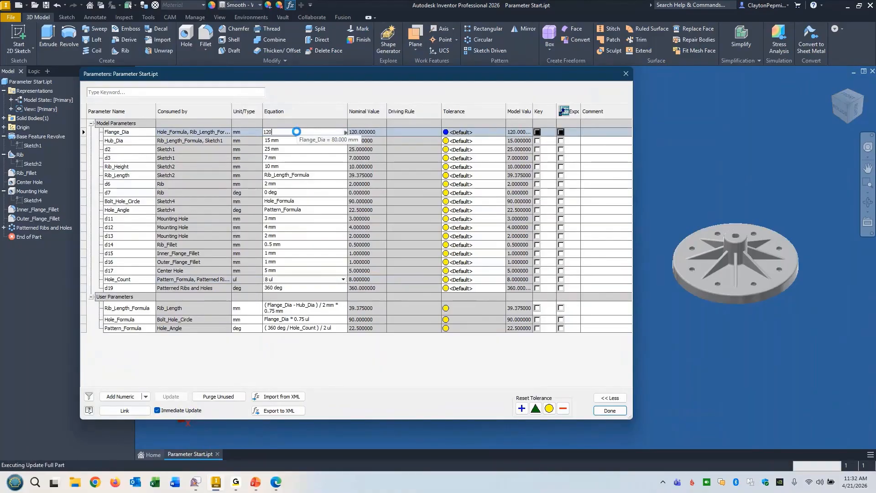
left_click(275, 280)
left_click(271, 299)
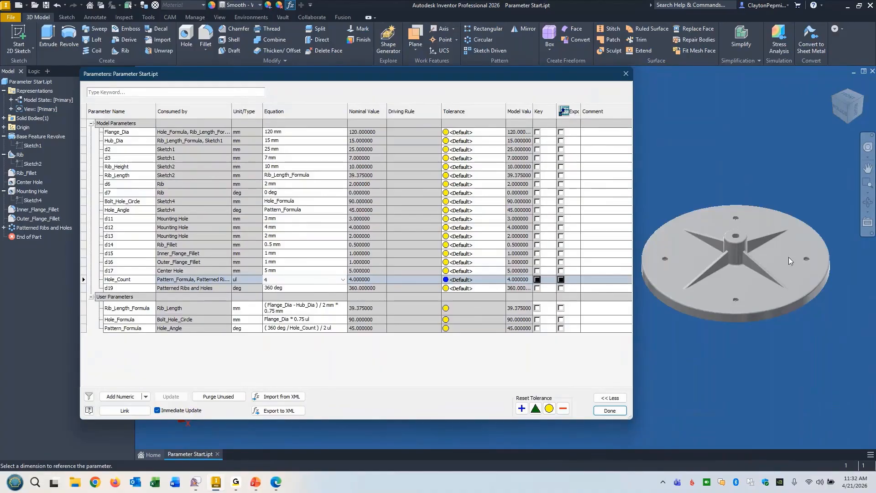
Test the part with Flange_Dia values of 80 mm and 60 mm.
left_click(294, 131)
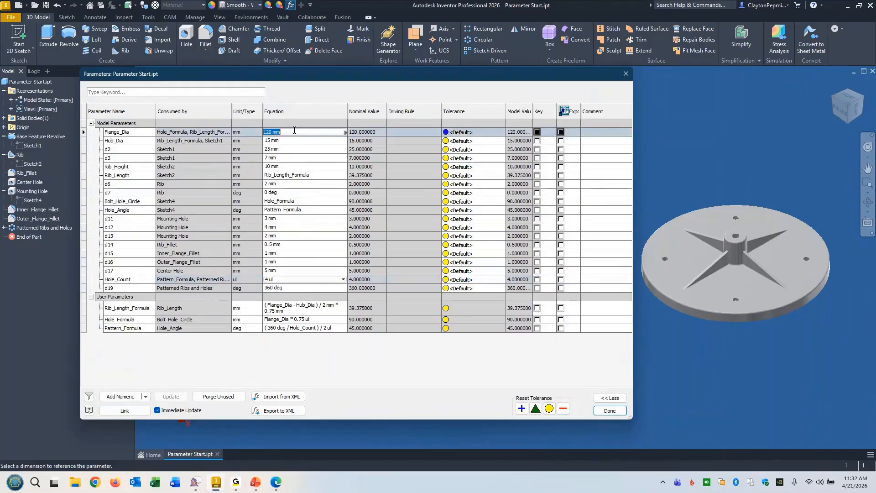
type("80")
key("Return")
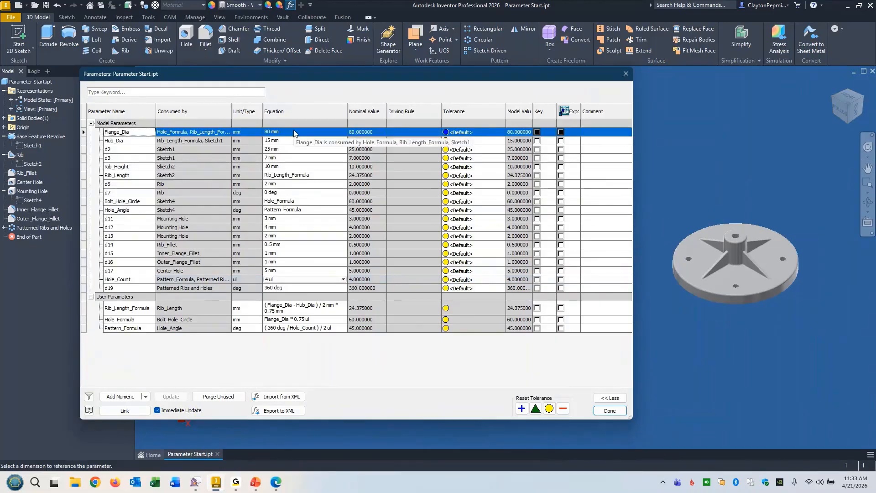
left_click(294, 131)
type("6")
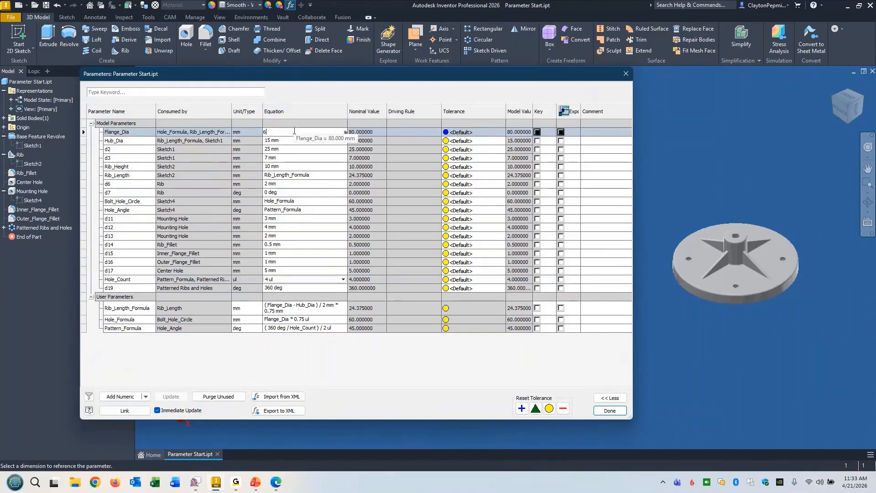
type("0")
key("Return")
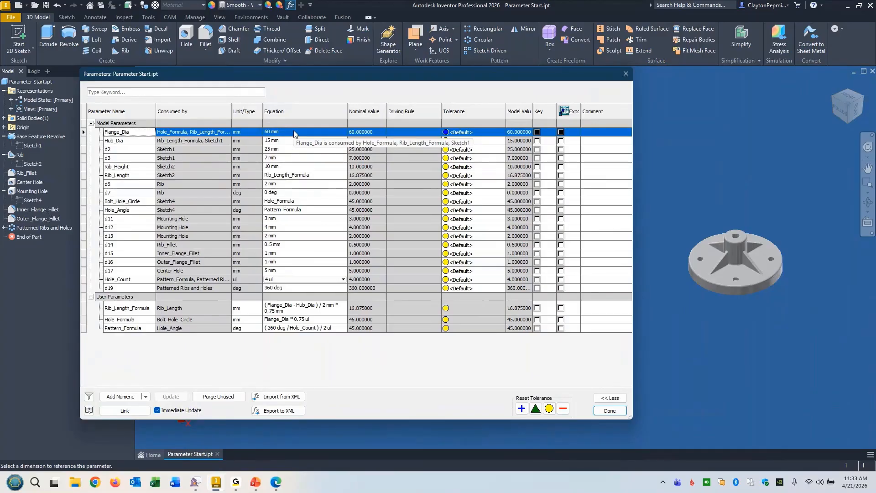
Set the Flange_Dia parameter back to 80 mm.
left_click(294, 132)
type("80")
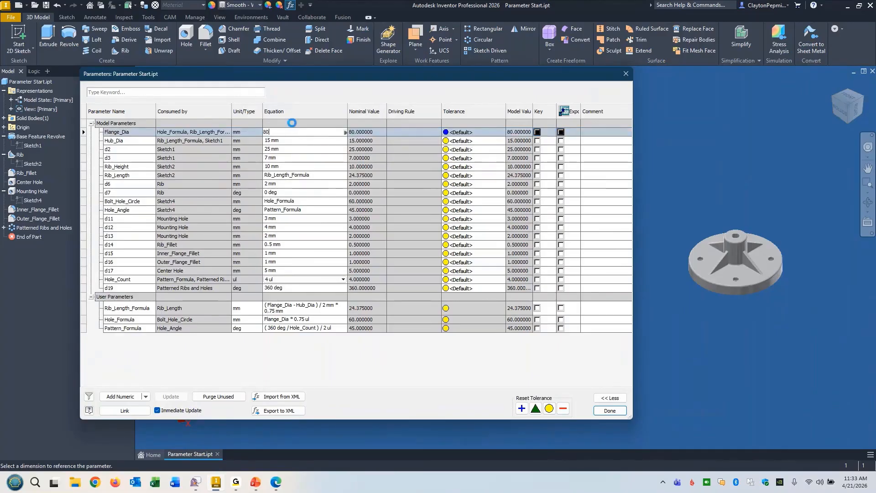
key("Return")
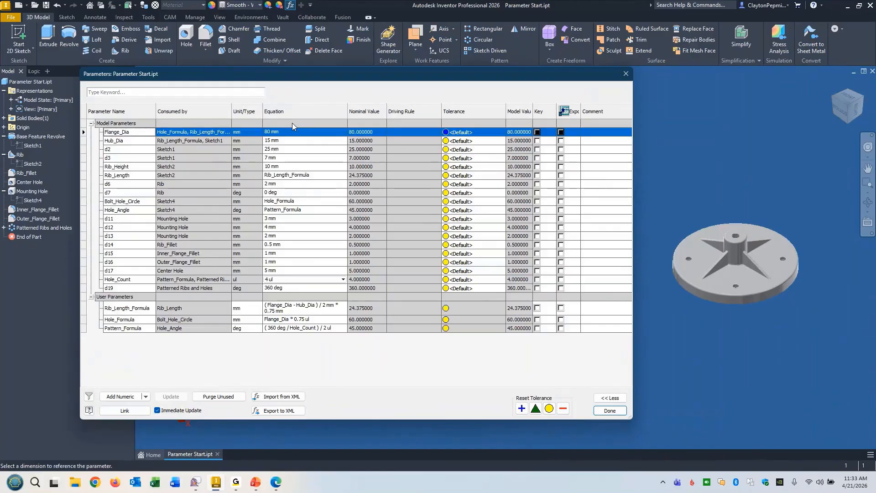